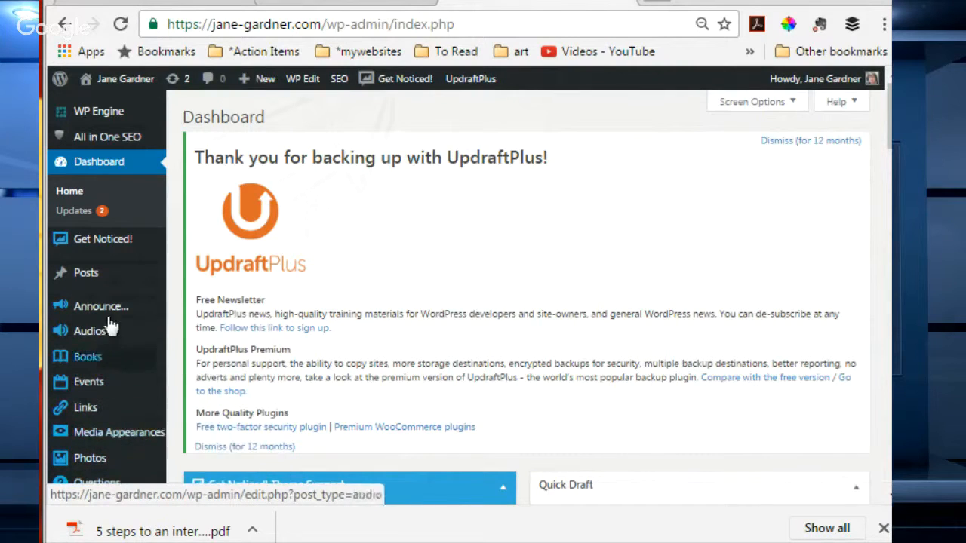
# - Open the list of plugins installed on the WordPress site
pyautogui.moveTo(181, 326)
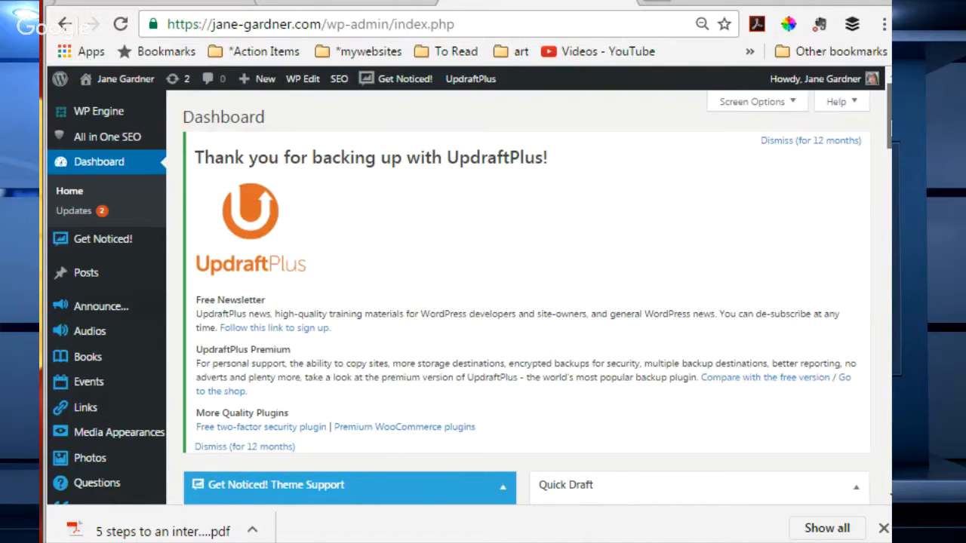
pyautogui.scroll(-7, 528, 297)
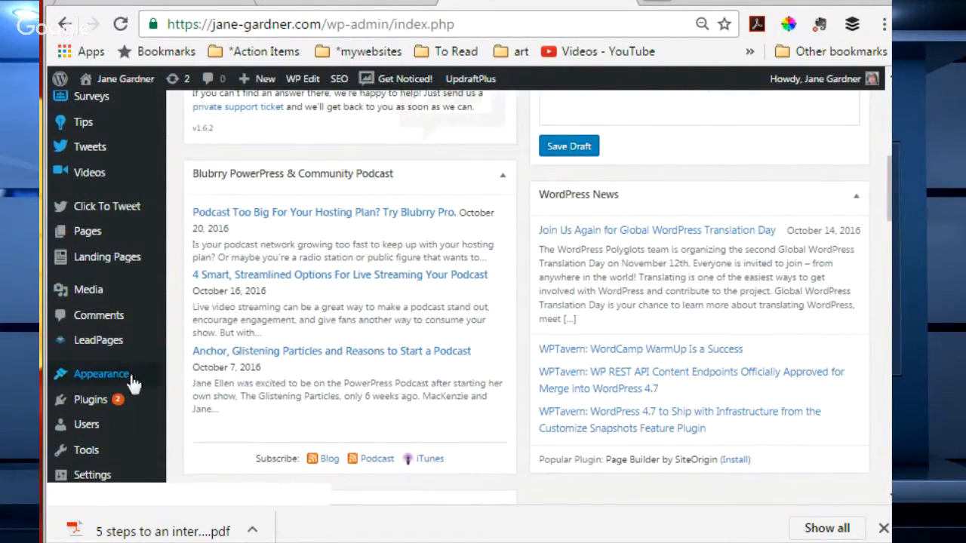
pyautogui.moveTo(130, 381)
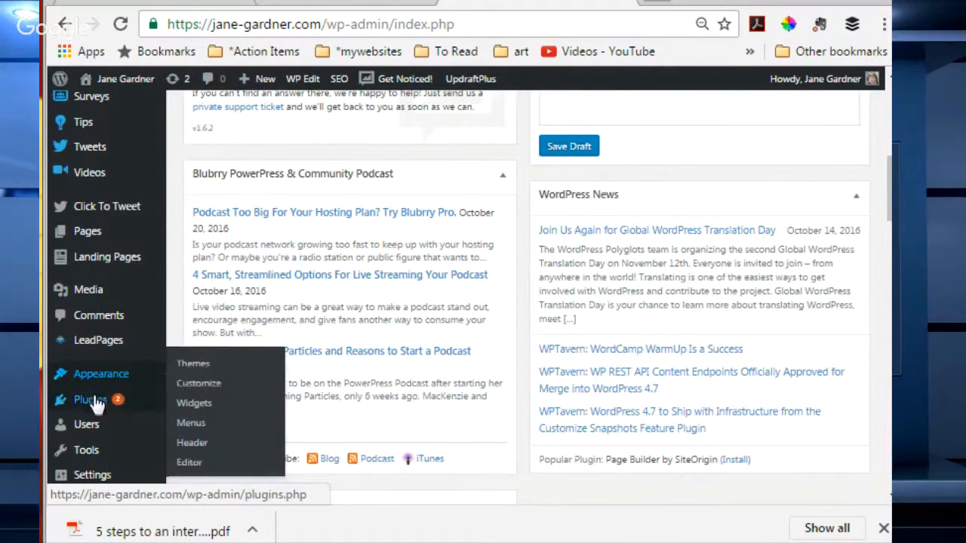
pyautogui.moveTo(96, 408)
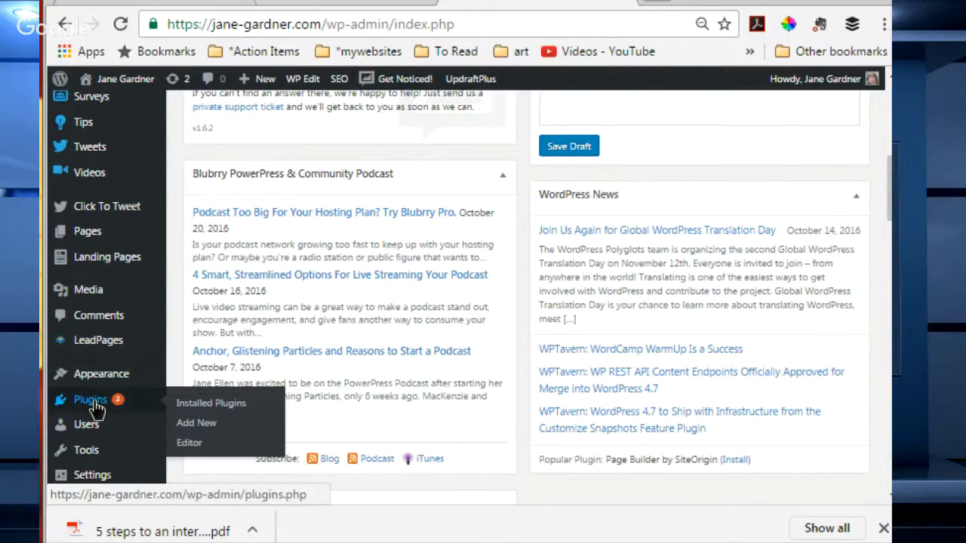
pyautogui.click(94, 404)
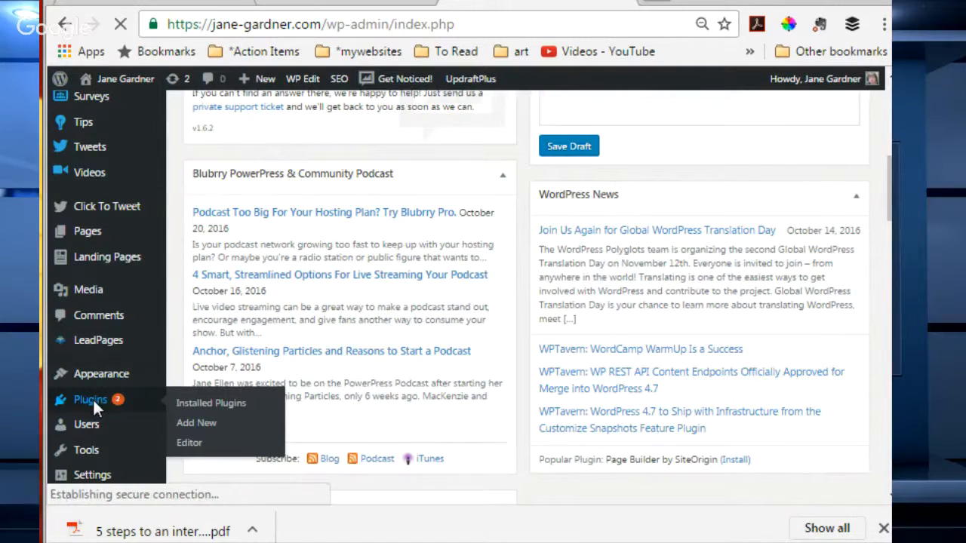
pyautogui.click(212, 402)
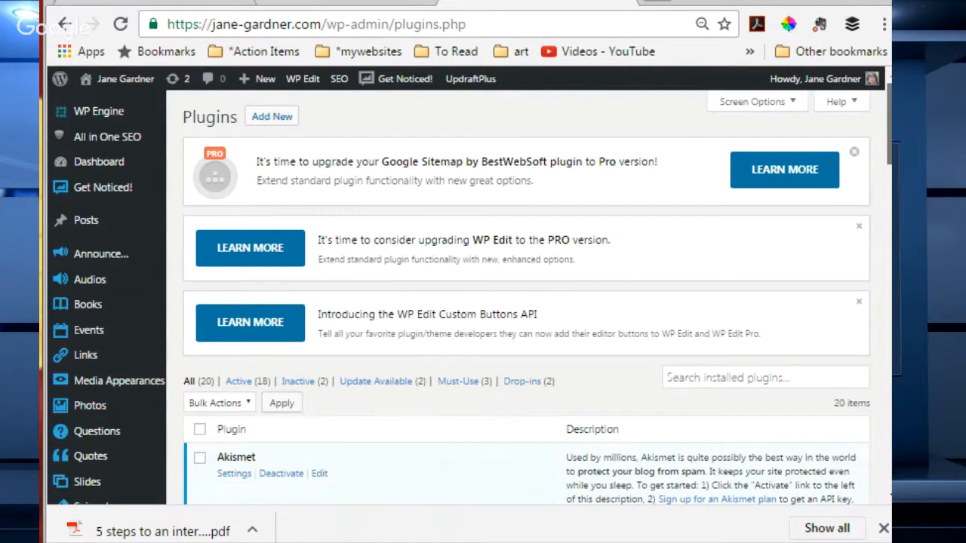
# - Review the installed plugins and their descriptions, from Akismet down to UpdraftPlus - Backup/Restore
pyautogui.scroll(-3, 472, 294)
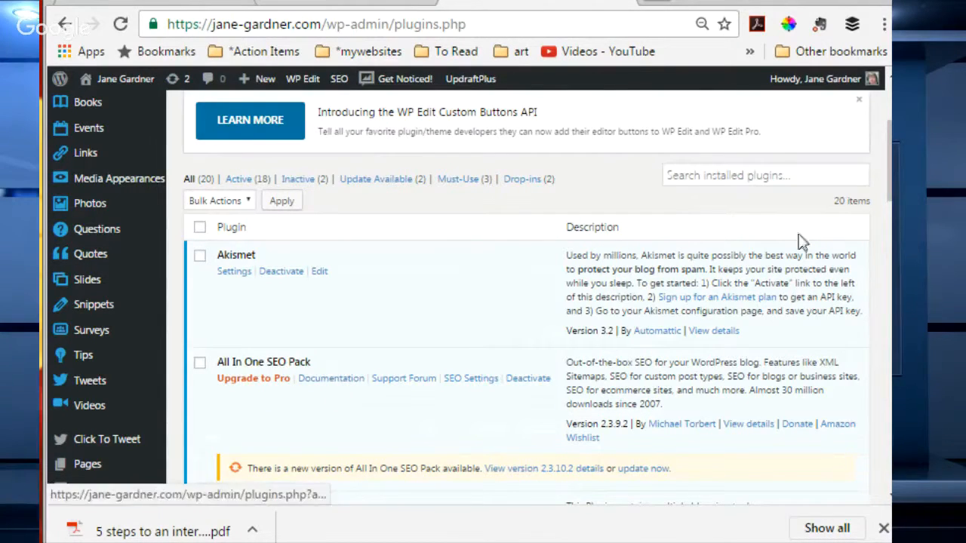
pyautogui.scroll(-4, 720, 213)
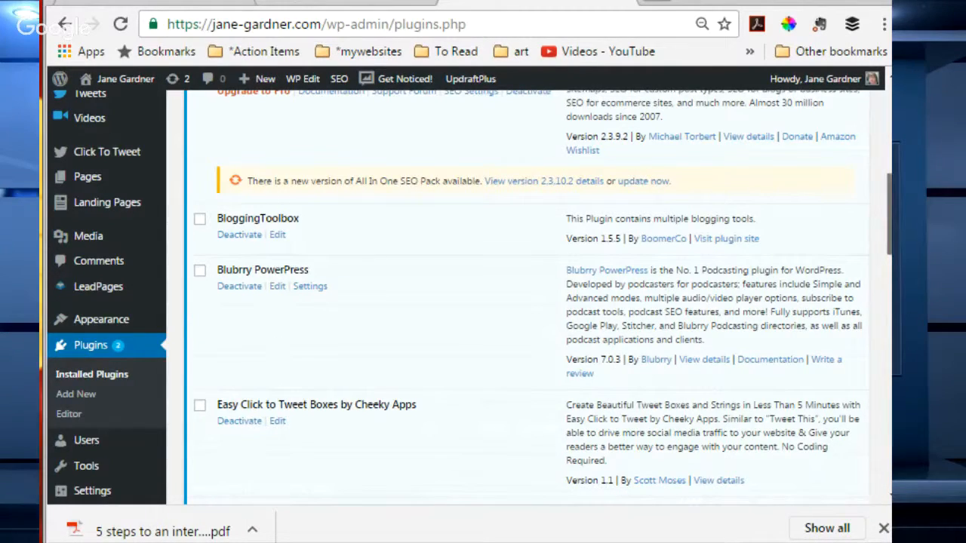
pyautogui.scroll(-2, 888, 226)
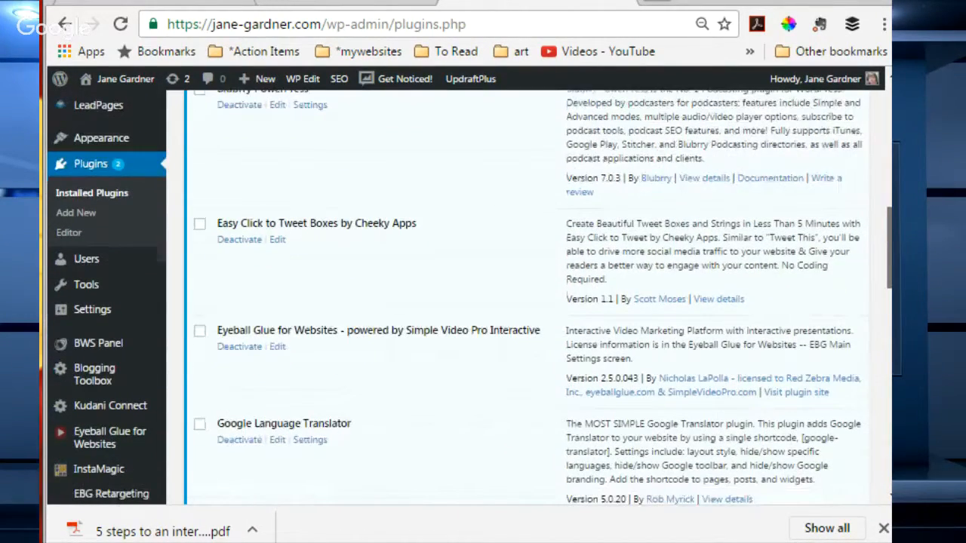
pyautogui.scroll(-3, 528, 297)
pyautogui.scroll(-3, 528, 297)
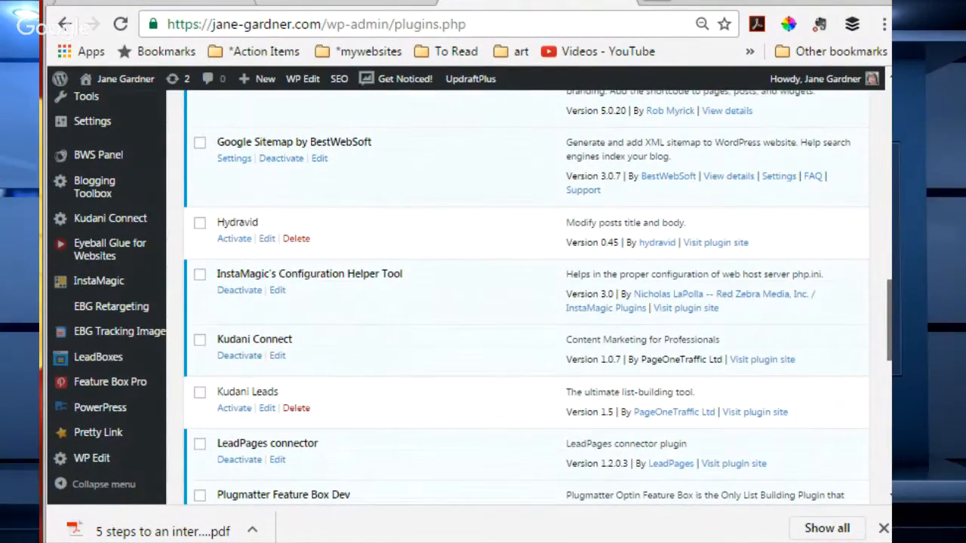
pyautogui.scroll(4, 528, 298)
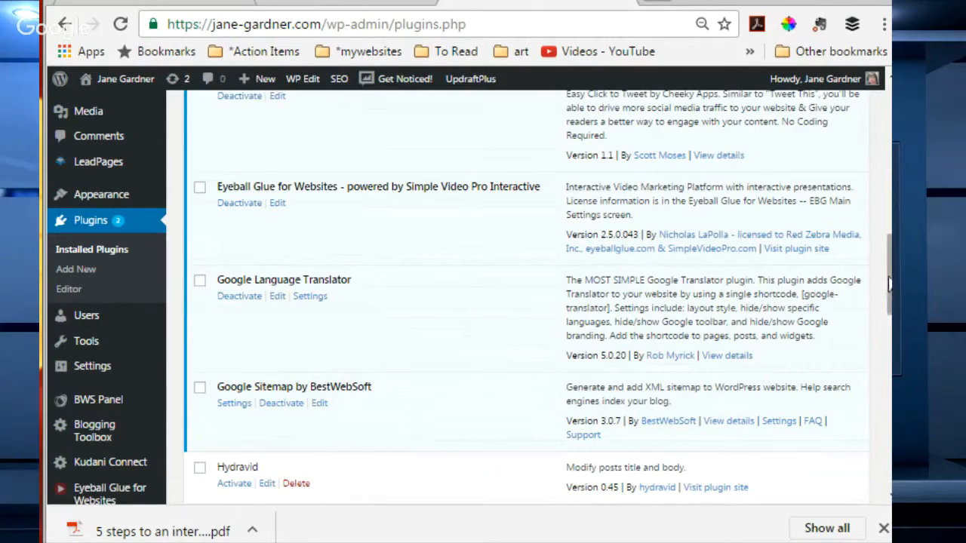
pyautogui.scroll(-7, 528, 301)
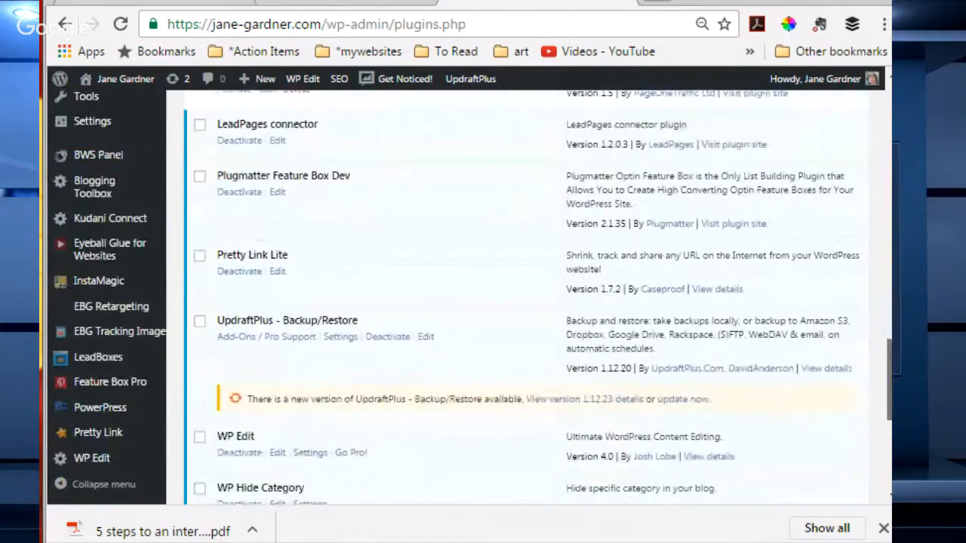
# - Update the UpdraftPlus - Backup/Restore plugin to version 1.12.23, declining to create a restore point
pyautogui.scroll(-2, 528, 302)
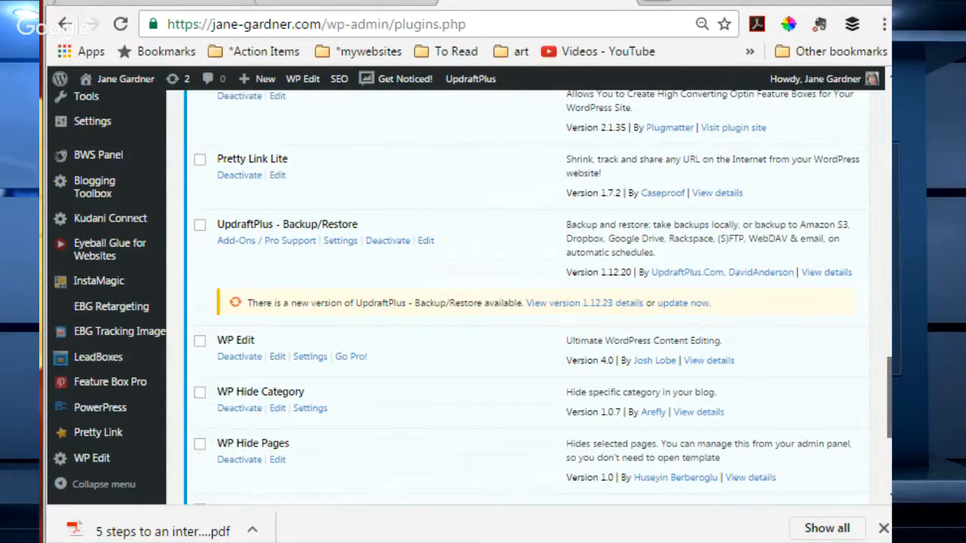
pyautogui.click(670, 305)
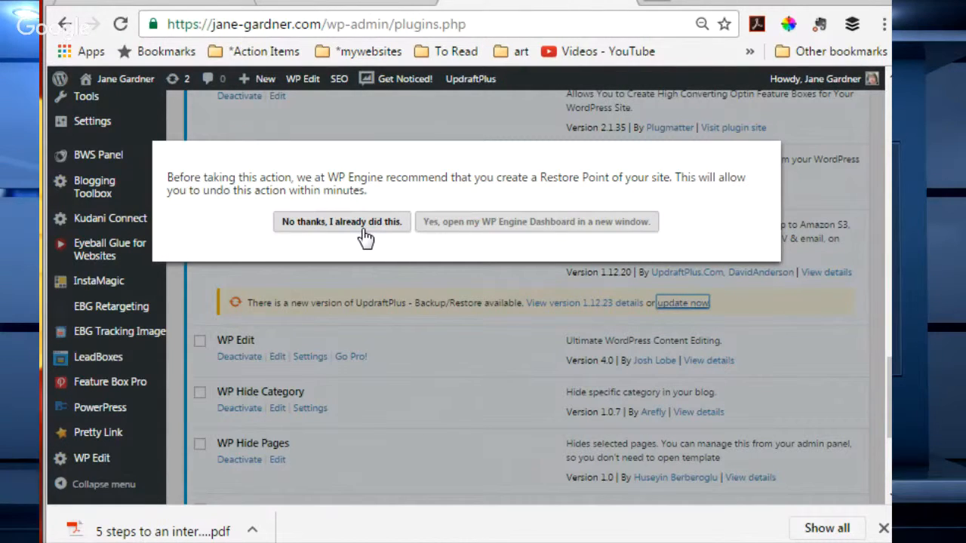
pyautogui.click(361, 223)
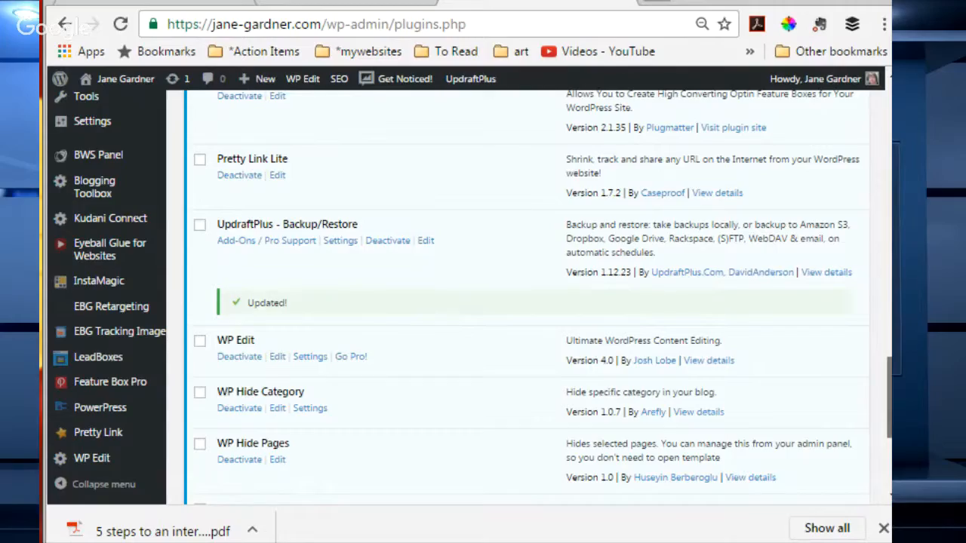
# - Check the remaining installed plugins and go to the page for adding new plugins
pyautogui.scroll(-4, 888, 400)
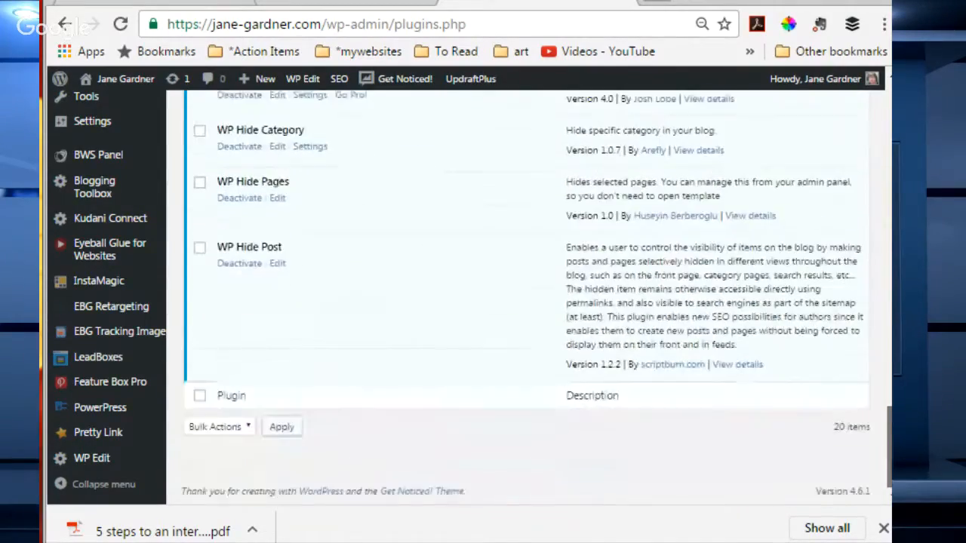
pyautogui.moveTo(889, 445); pyautogui.dragTo(879, 132)
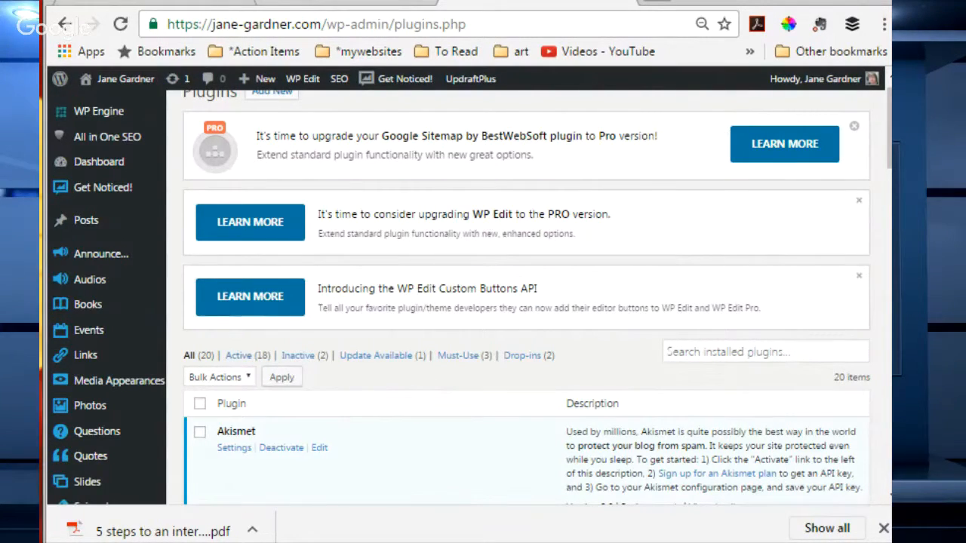
pyautogui.scroll(1, 528, 302)
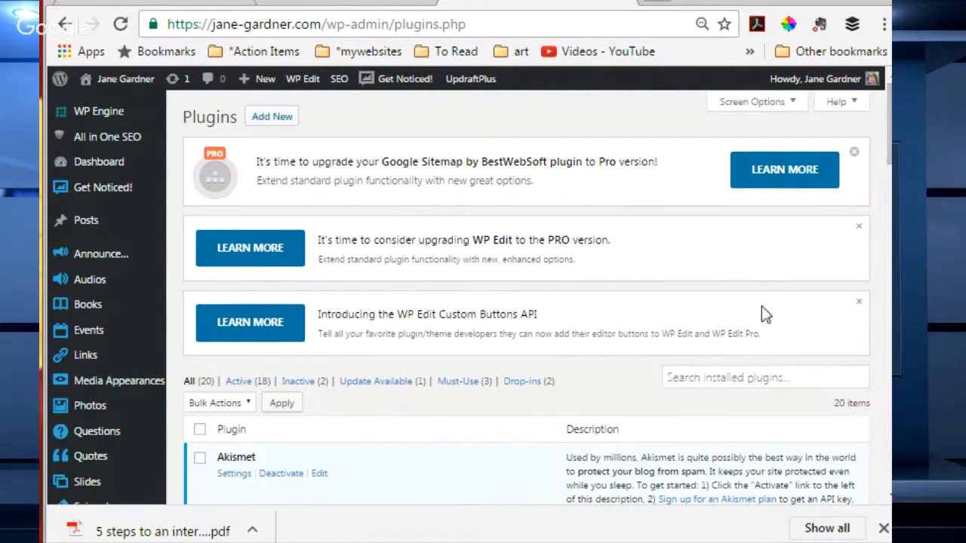
pyautogui.click(281, 121)
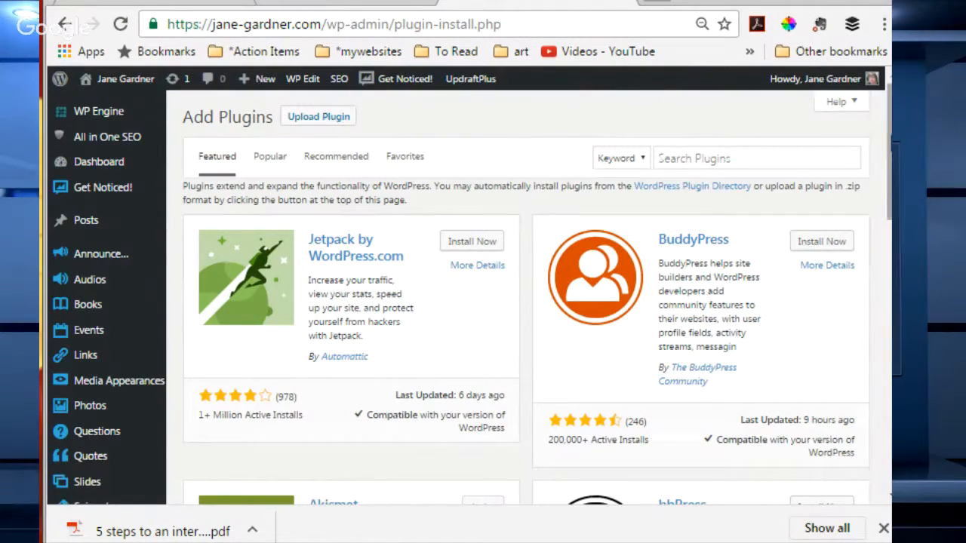
# - Browse the featured plugins and the popular tags available for the site
pyautogui.scroll(-4, 470, 297)
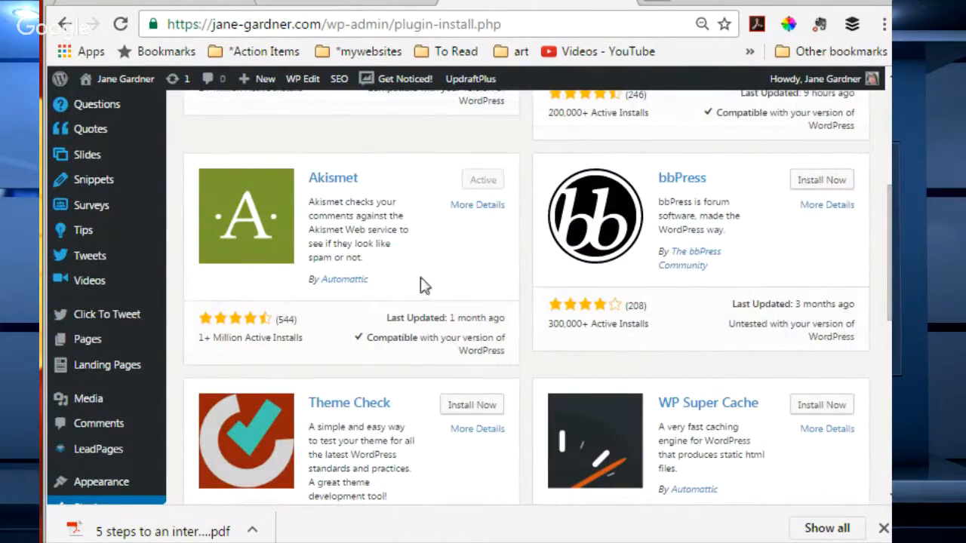
pyautogui.scroll(-3, 477, 196)
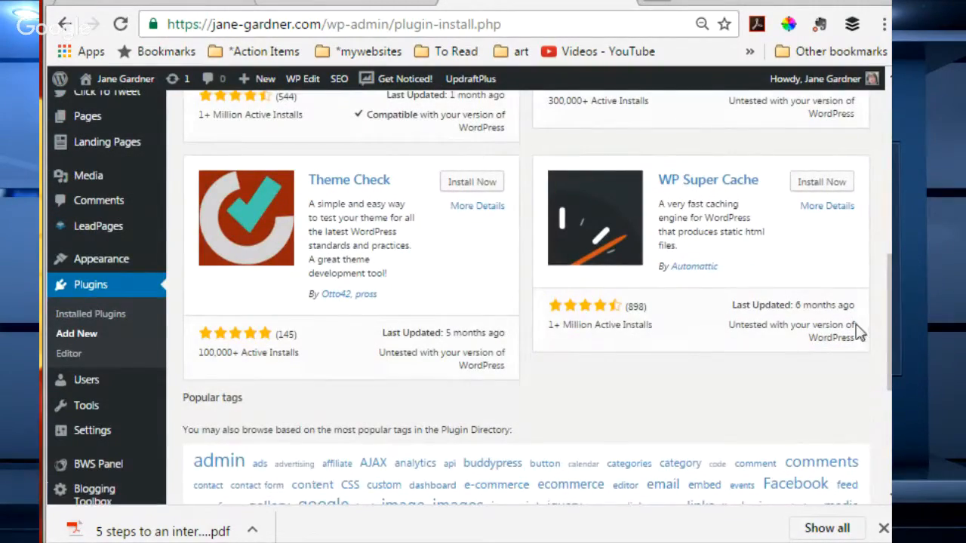
pyautogui.scroll(-4, 890, 362)
pyautogui.scroll(15, 889, 362)
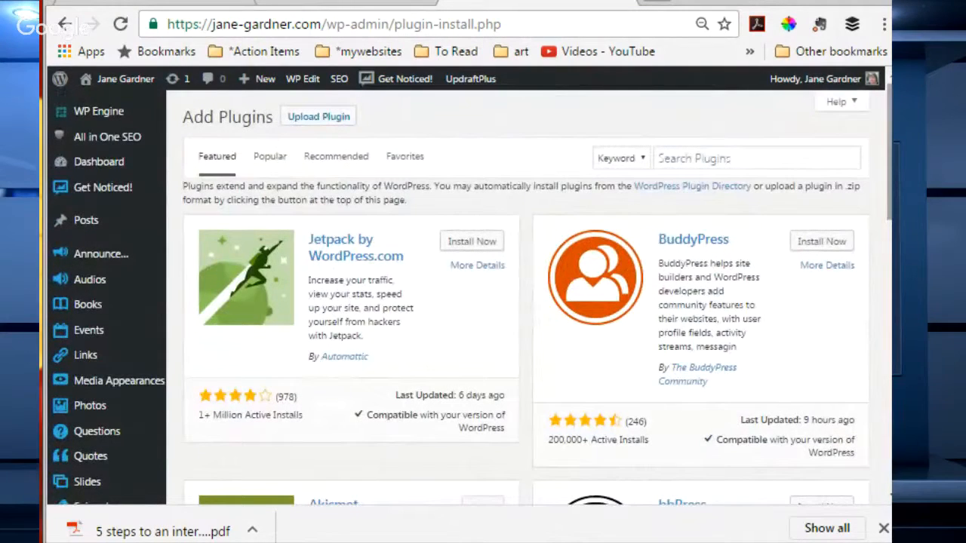
# - Show the popular plugins and look through the ones offered for installation
pyautogui.click(268, 167)
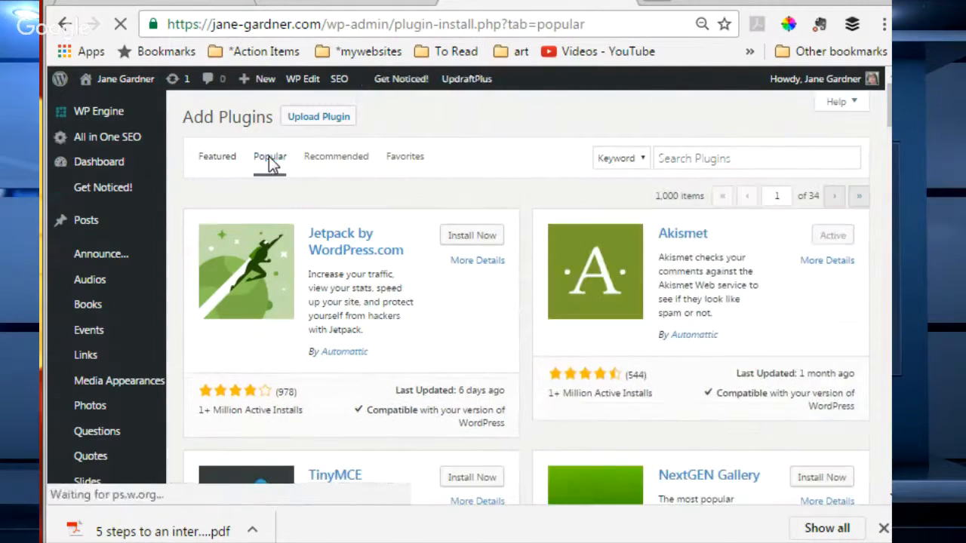
pyautogui.scroll(-5, 830, 198)
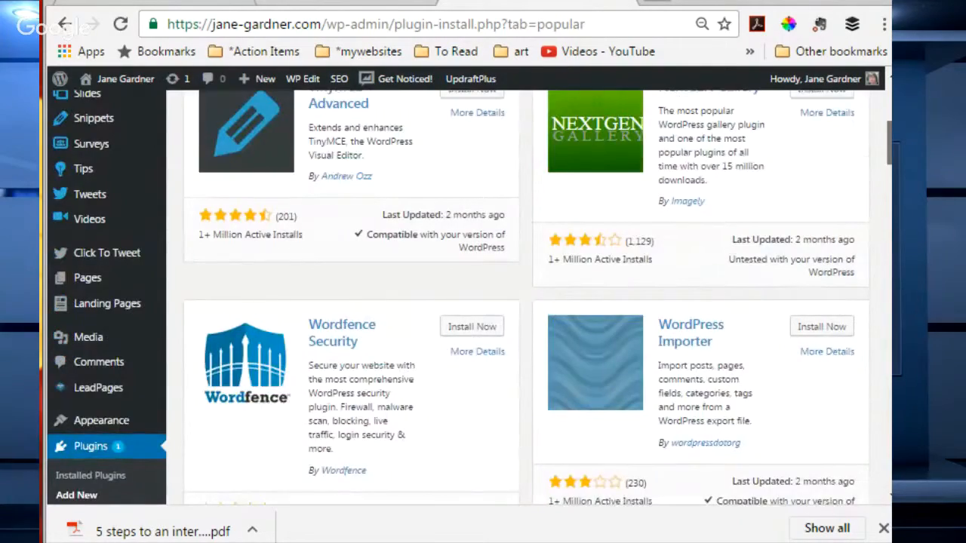
pyautogui.scroll(-4, 526, 298)
pyautogui.scroll(-3, 526, 298)
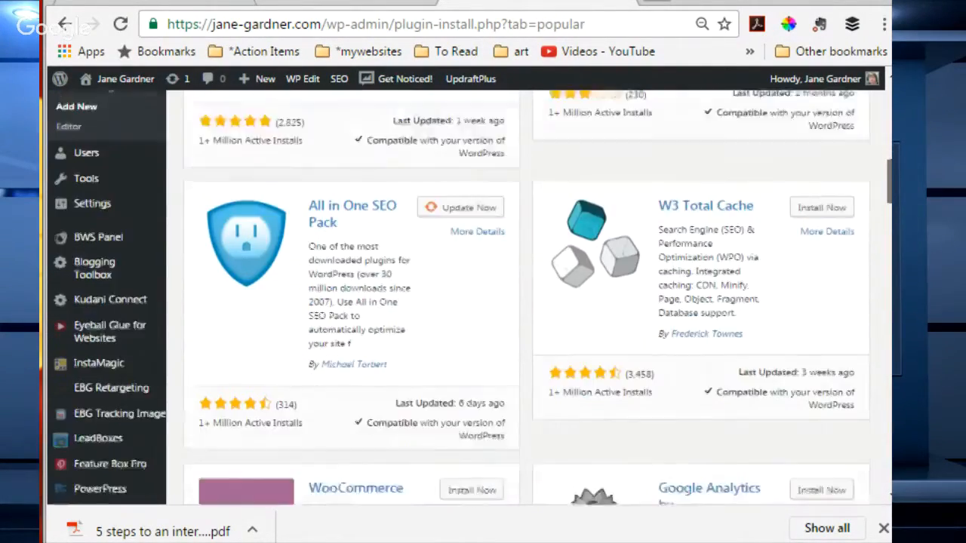
pyautogui.scroll(-2, 526, 298)
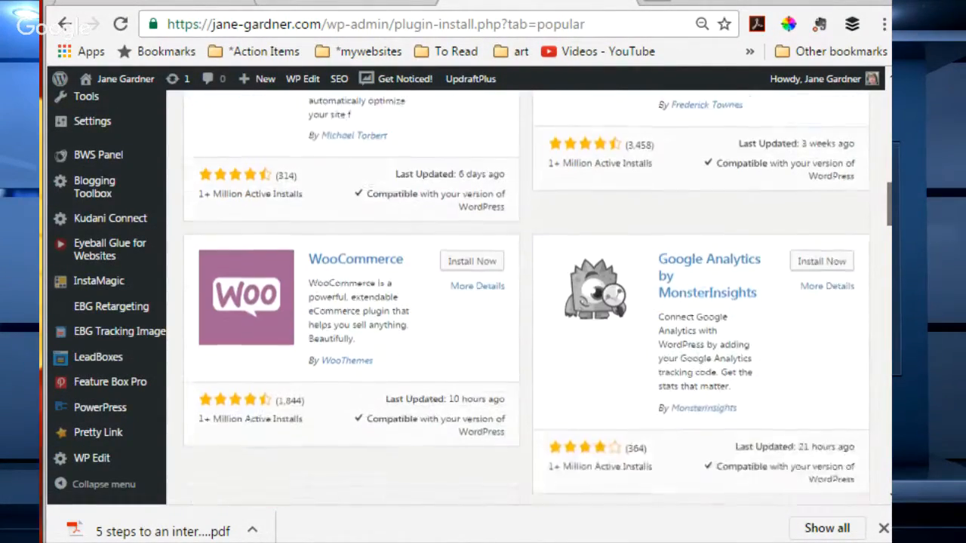
pyautogui.scroll(-4, 526, 298)
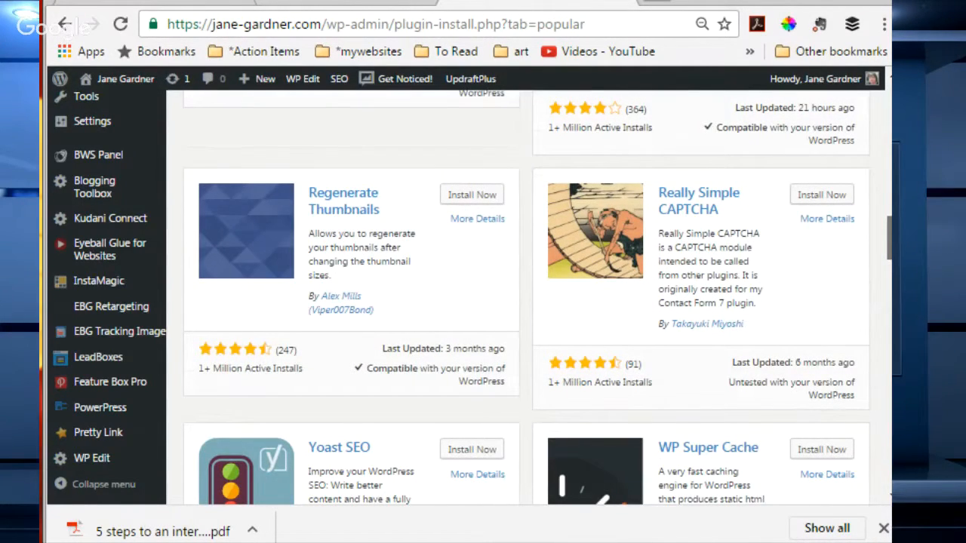
pyautogui.scroll(-3, 526, 298)
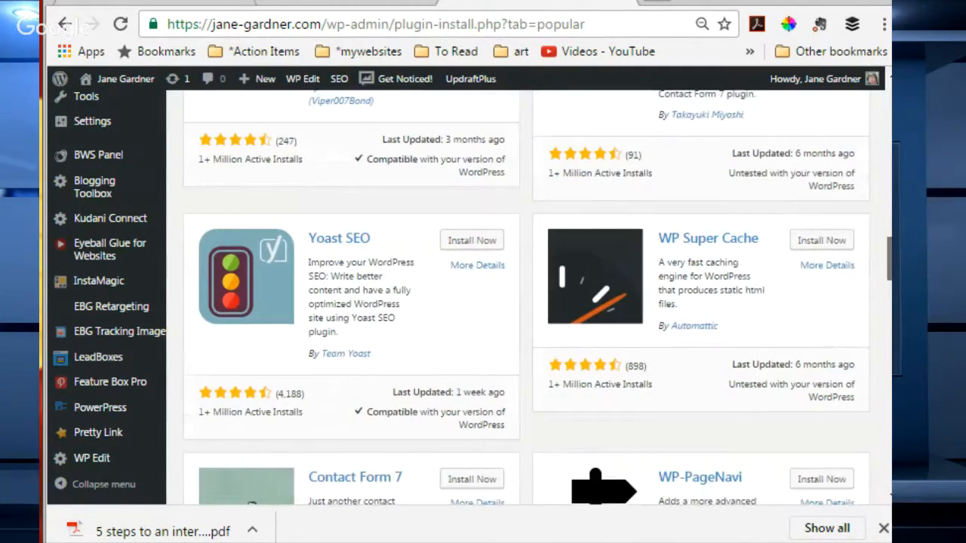
# - Install the Contact Form 7 plugin and try to activate it, declining the restore point both times
pyautogui.scroll(-3, 526, 298)
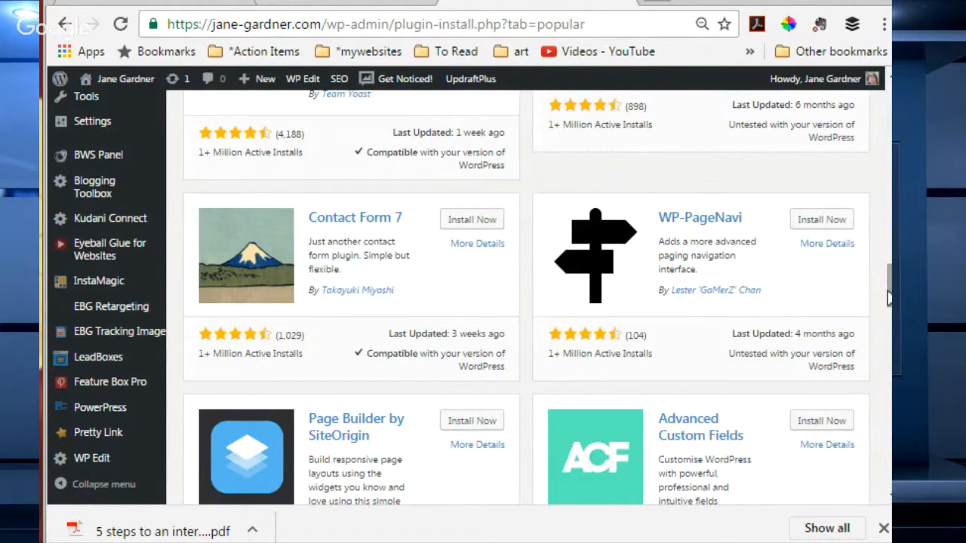
pyautogui.click(471, 220)
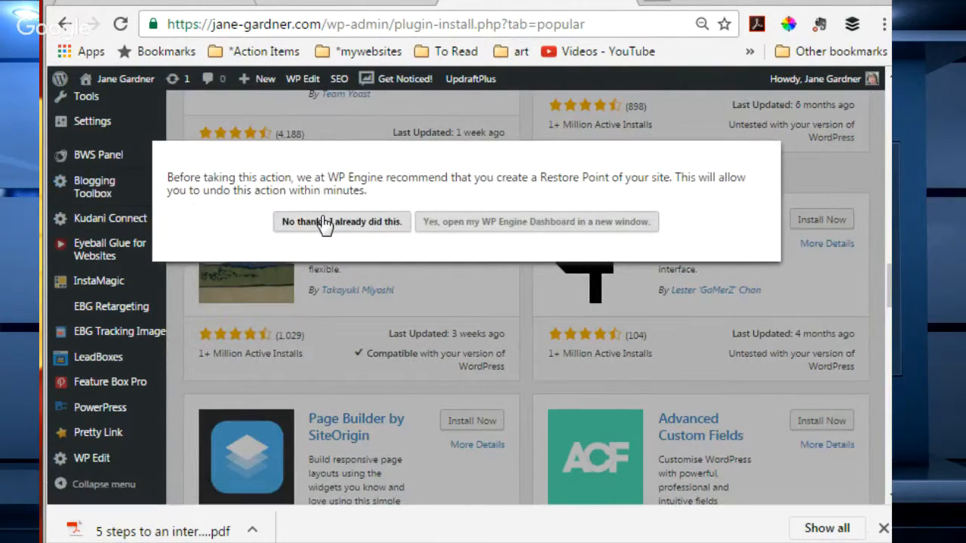
pyautogui.click(325, 224)
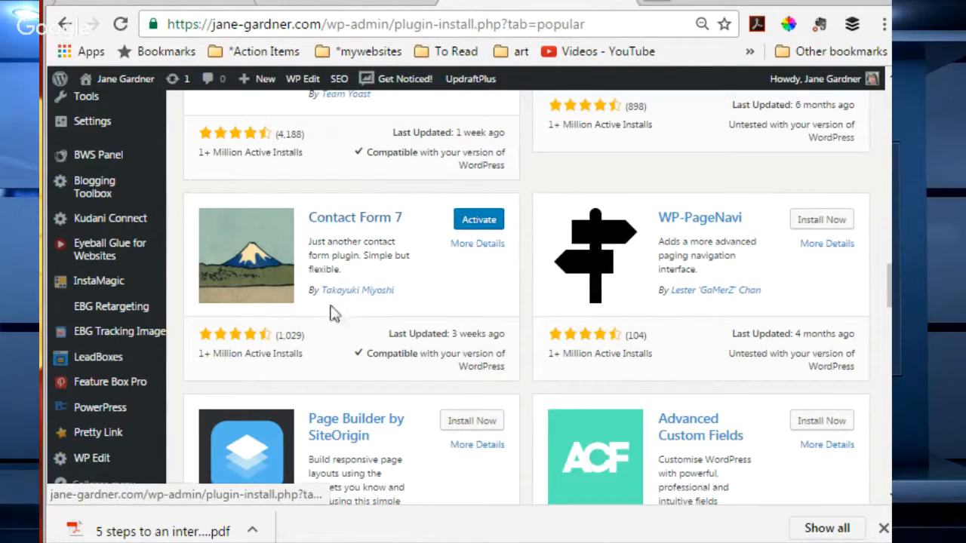
pyautogui.click(478, 220)
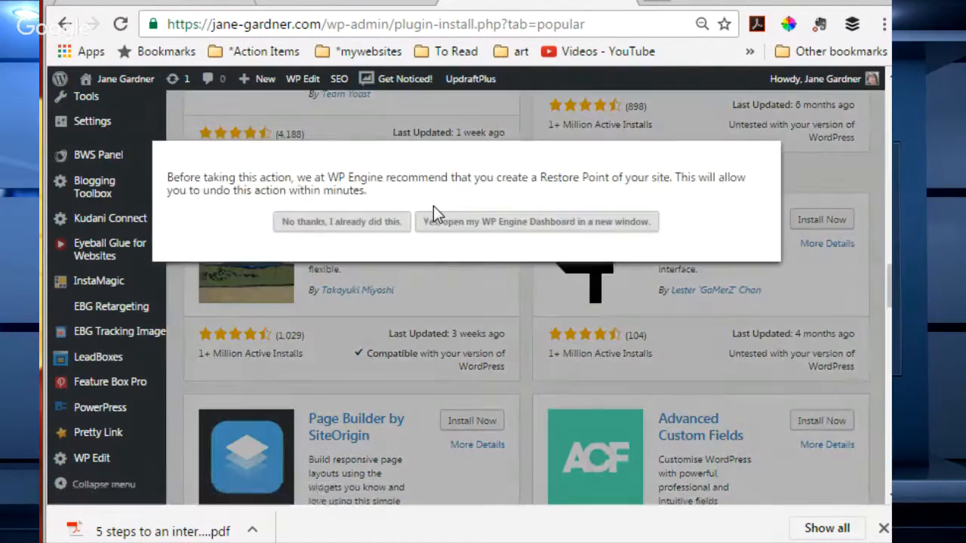
pyautogui.click(368, 225)
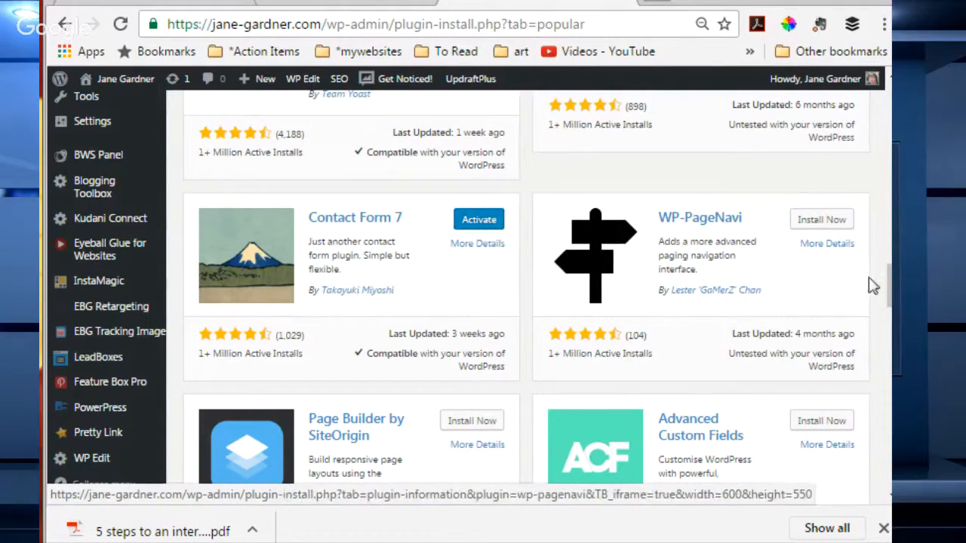
# - Return to the list of installed plugins
pyautogui.moveTo(889, 289); pyautogui.dragTo(884, 193)
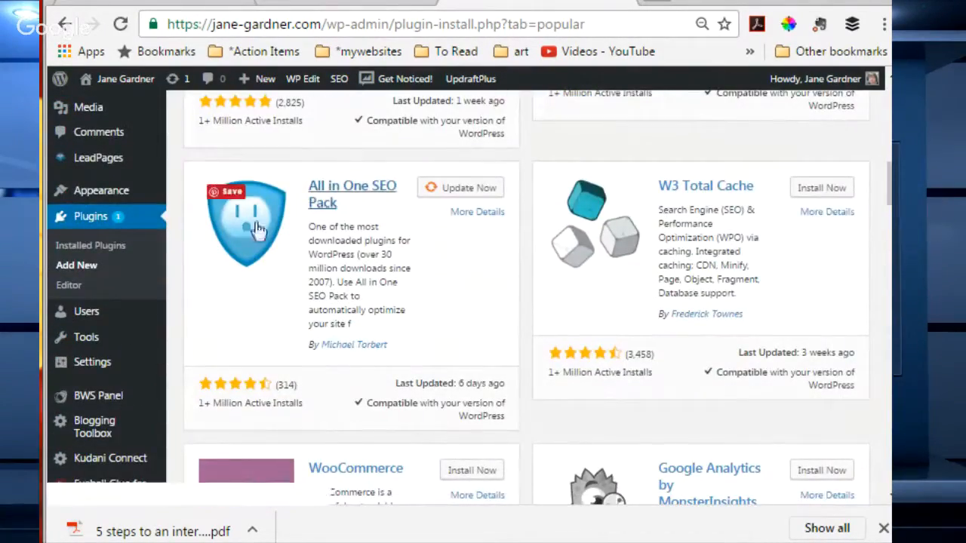
pyautogui.click(122, 243)
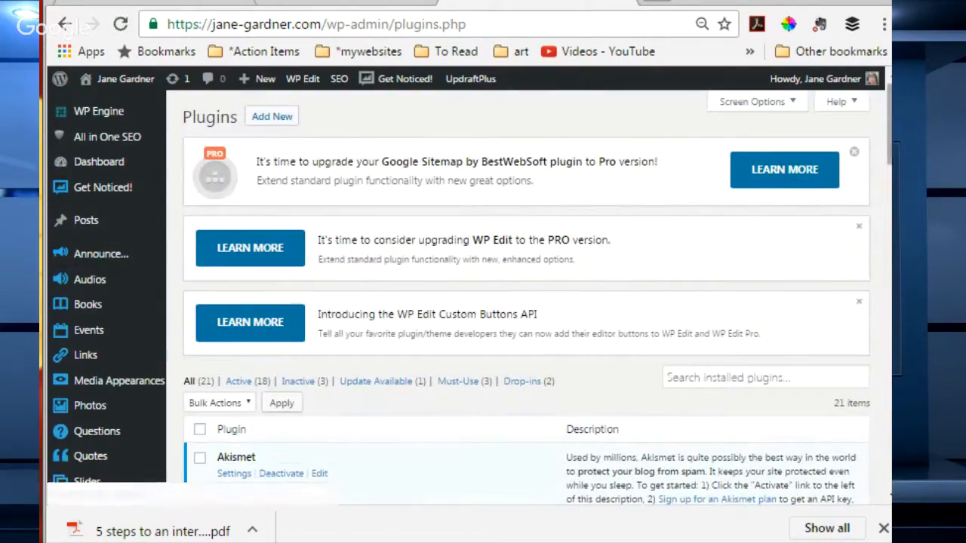
# - Activate the Contact Form 7 plugin in the list of installed plugins
pyautogui.scroll(-2, 526, 294)
pyautogui.scroll(-4, 526, 294)
pyautogui.scroll(-3, 526, 294)
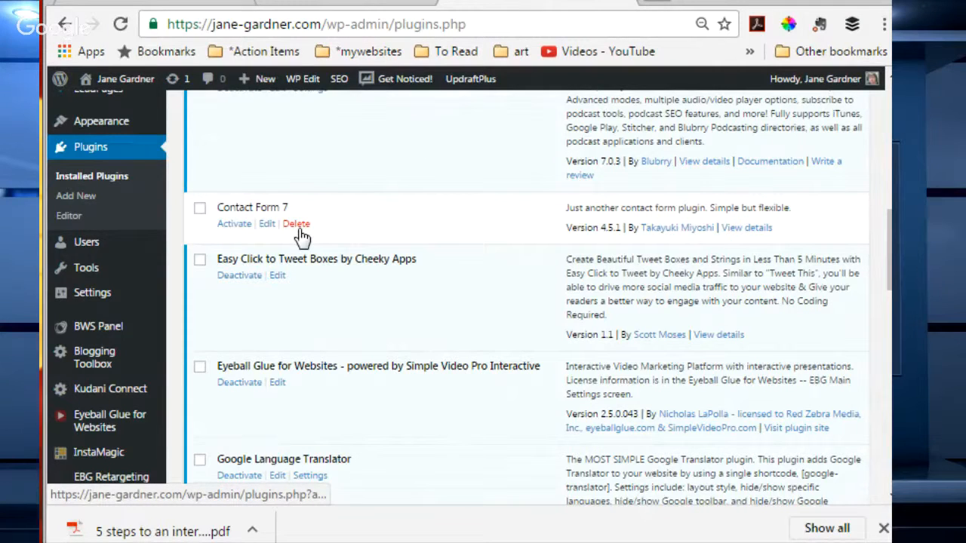
pyautogui.click(234, 224)
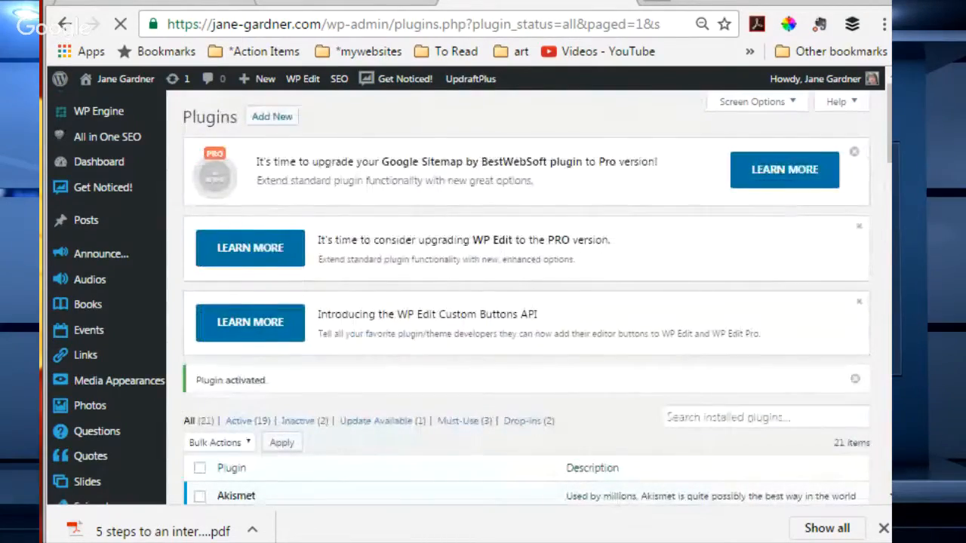
# - Open the list of contact forms added by the plugin and select the shortcode of Contact form 1
pyautogui.scroll(-7, 525, 301)
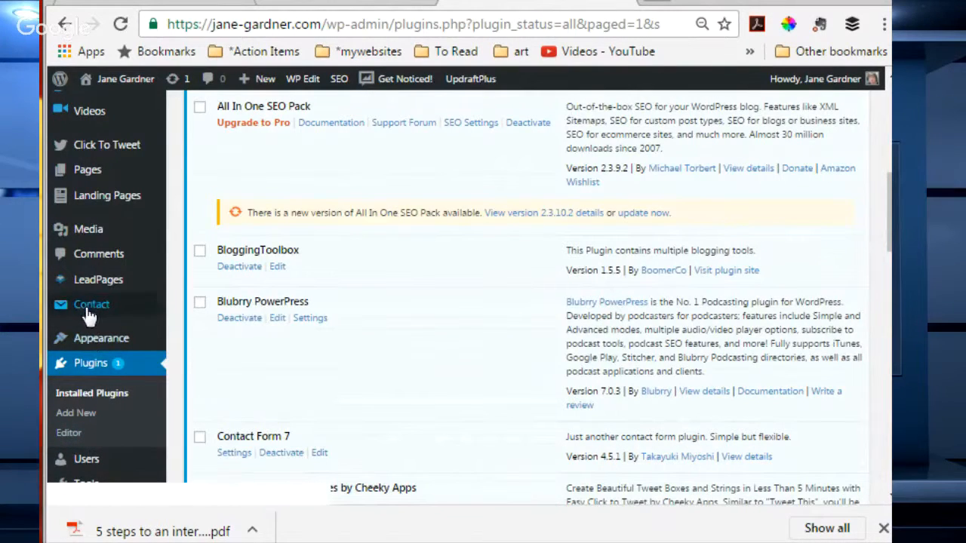
pyautogui.moveTo(89, 311)
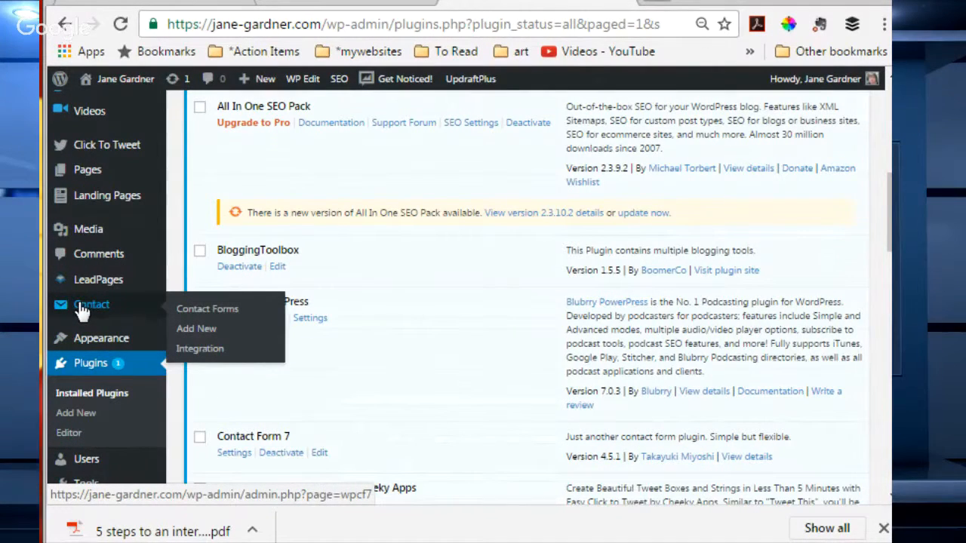
pyautogui.click(216, 310)
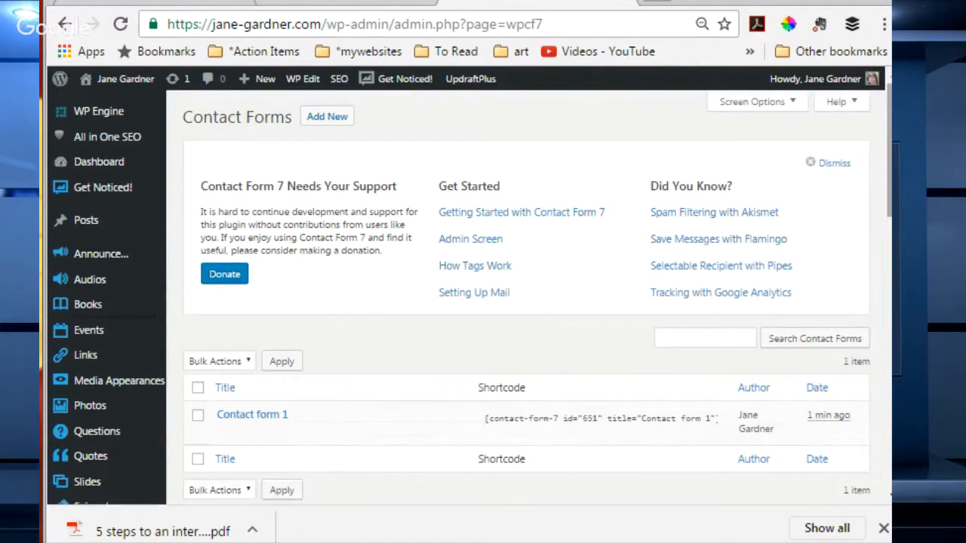
pyautogui.scroll(-3, 375, 235)
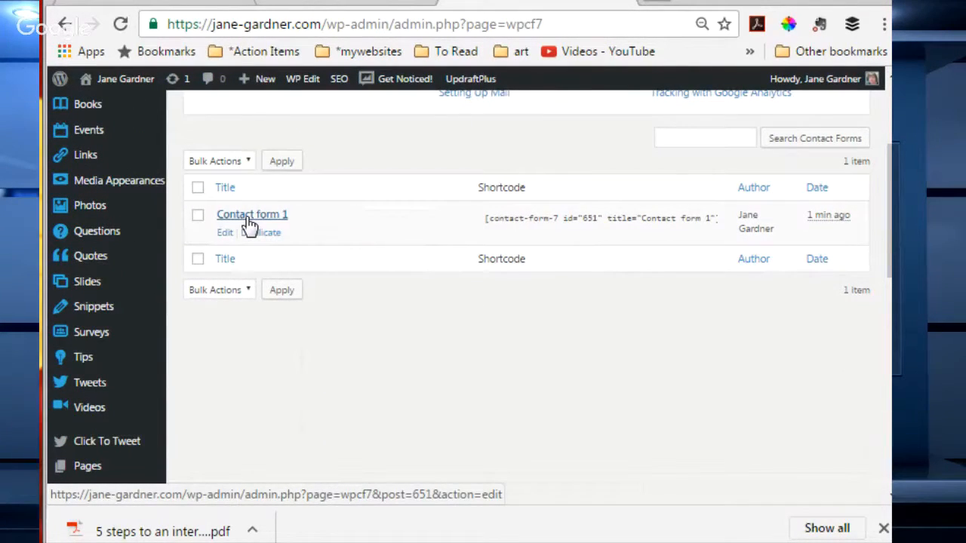
pyautogui.click(483, 223)
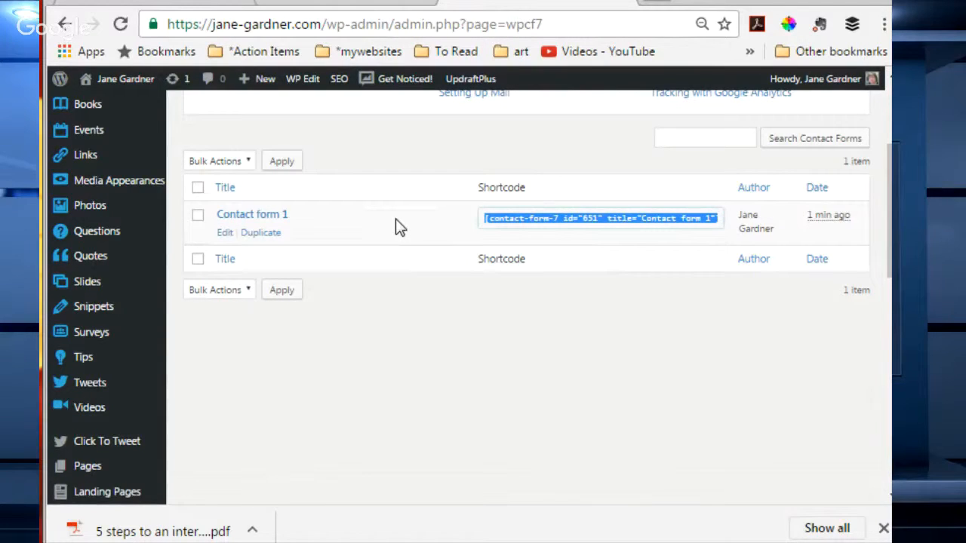
pyautogui.scroll(3, 868, 181)
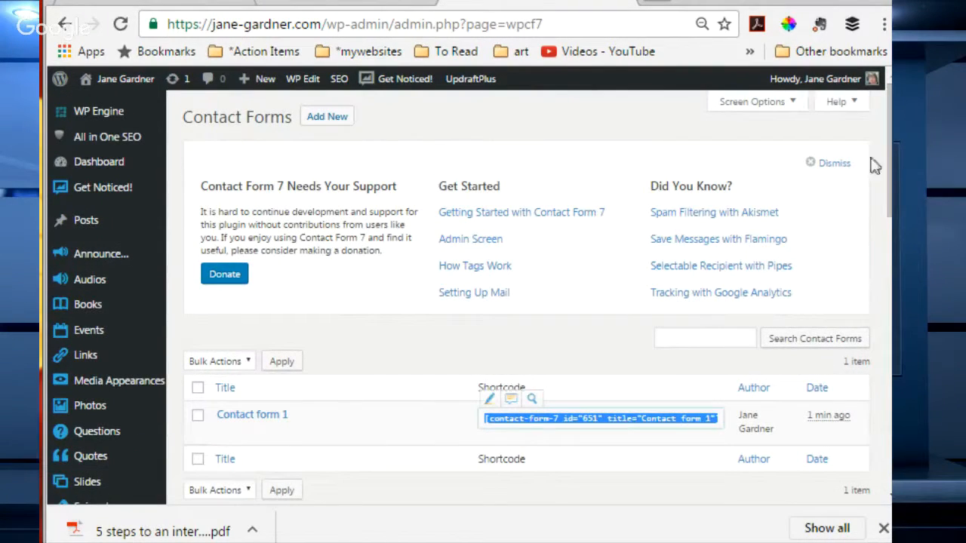
# - Return to the installed plugins and open the page for adding a new plugin
pyautogui.scroll(-6, 528, 302)
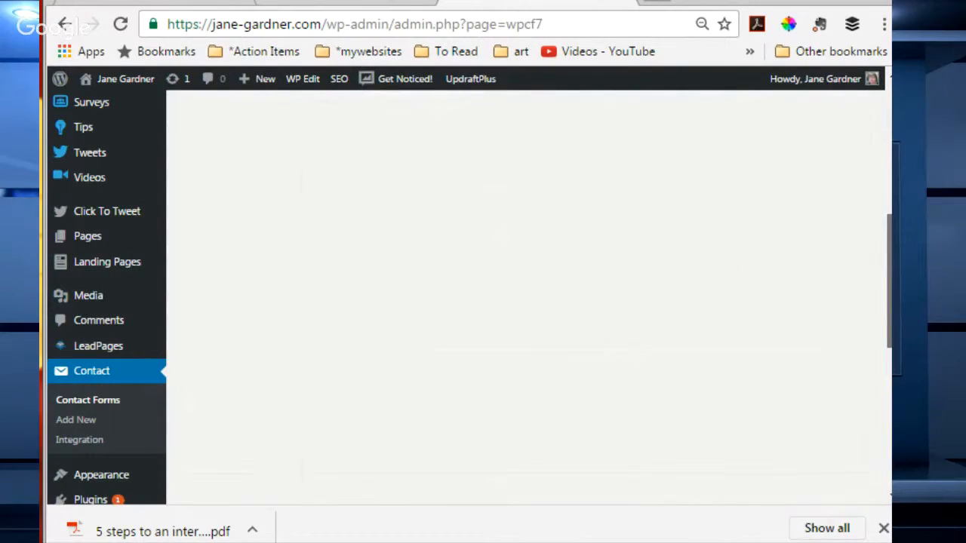
pyautogui.scroll(-3, 218, 336)
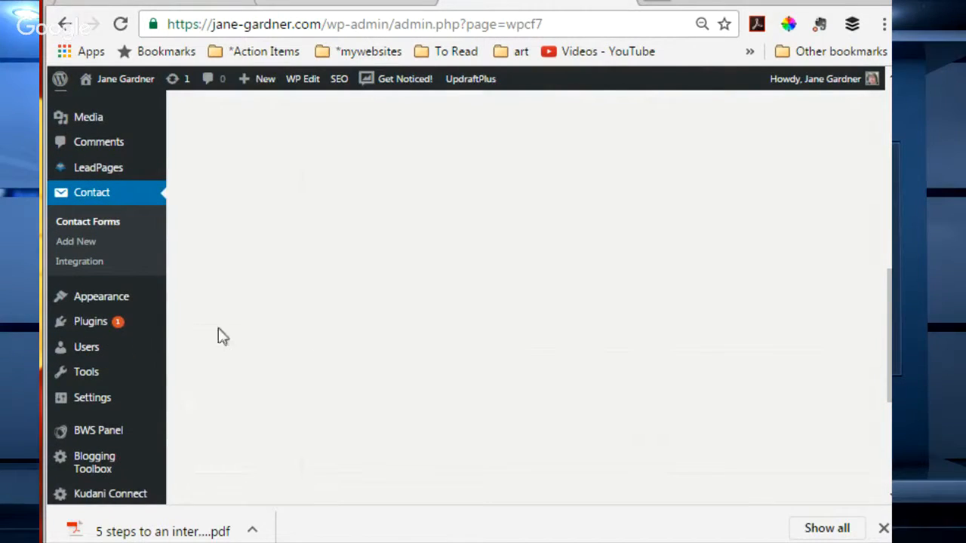
pyautogui.click(125, 323)
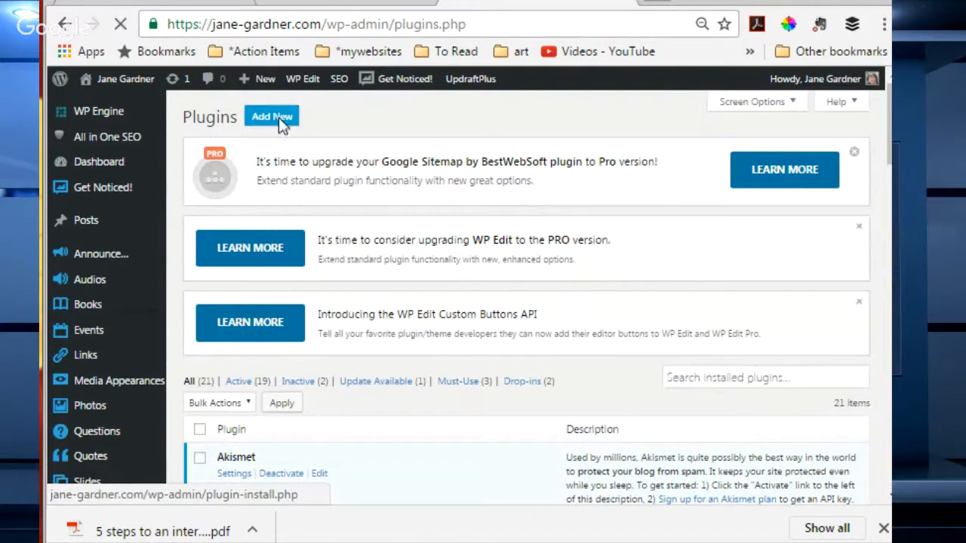
pyautogui.click(277, 119)
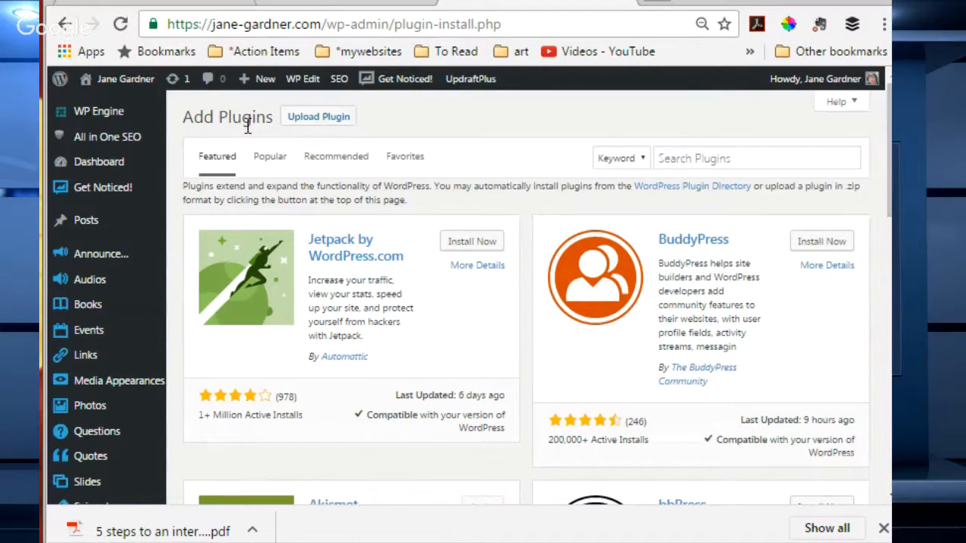
# - Search the plugin directory by keyword for featurebox and look through the matching plugins
pyautogui.click(699, 160)
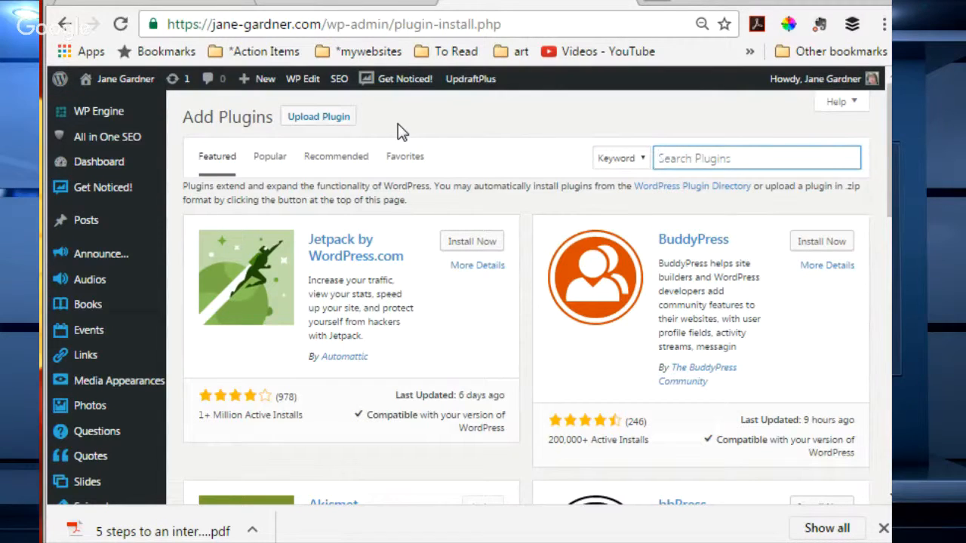
pyautogui.write('feature')
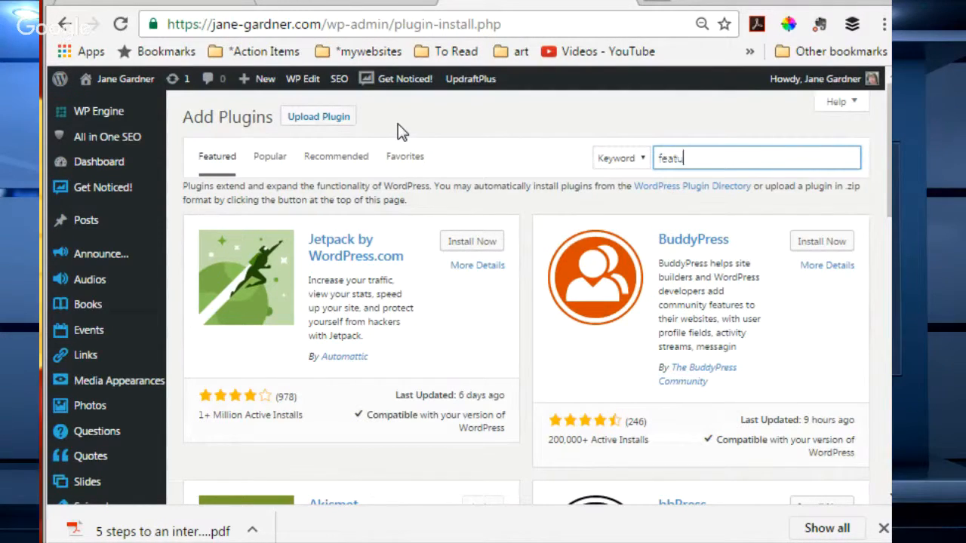
pyautogui.write('box')
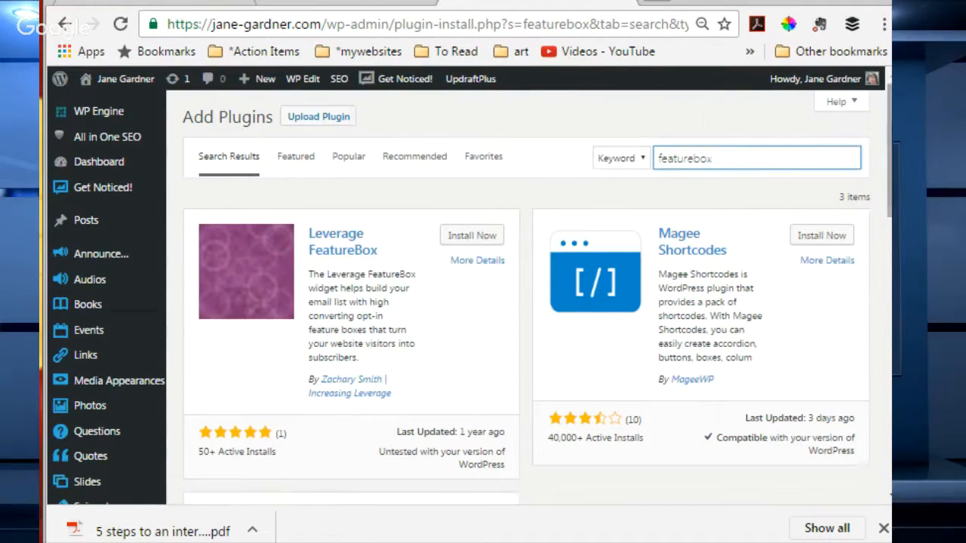
pyautogui.scroll(-5, 468, 302)
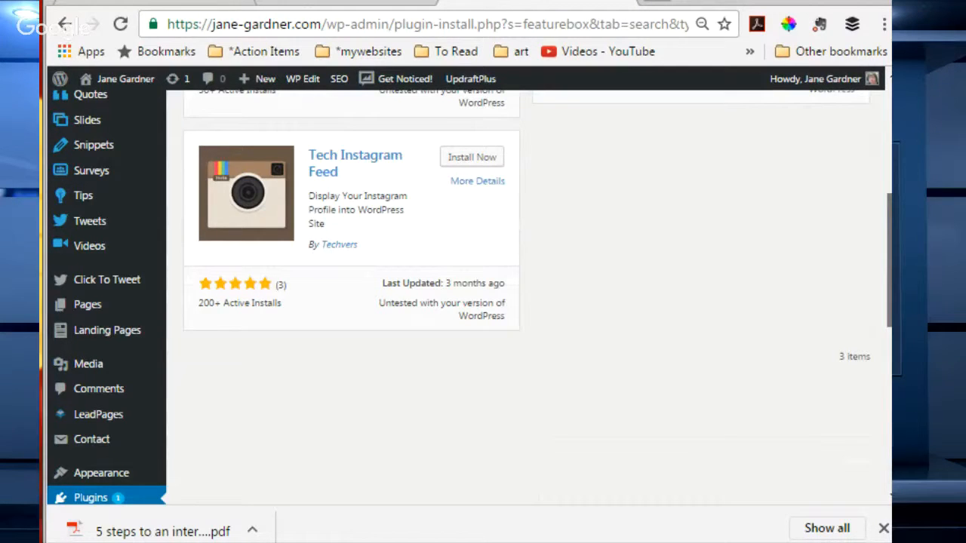
pyautogui.scroll(-2, 525, 297)
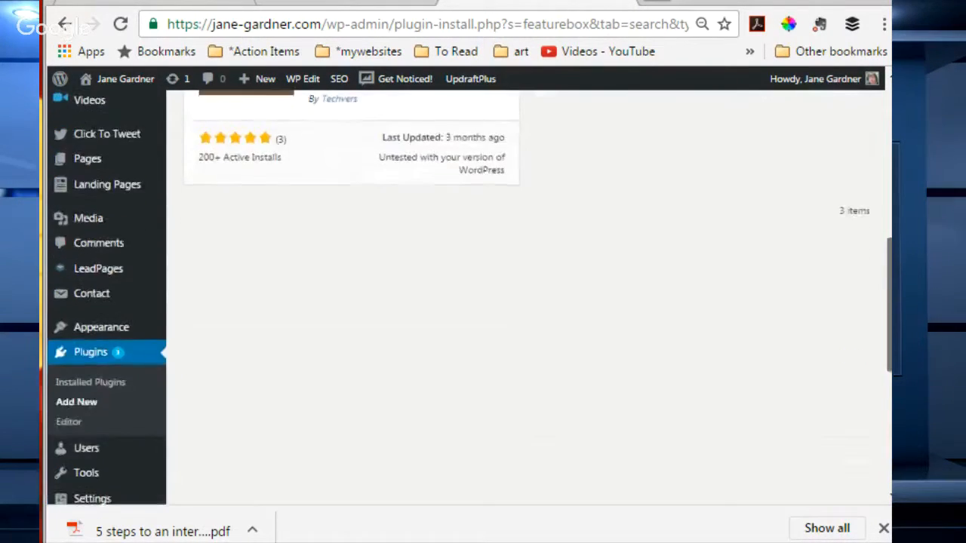
pyautogui.scroll(7, 525, 297)
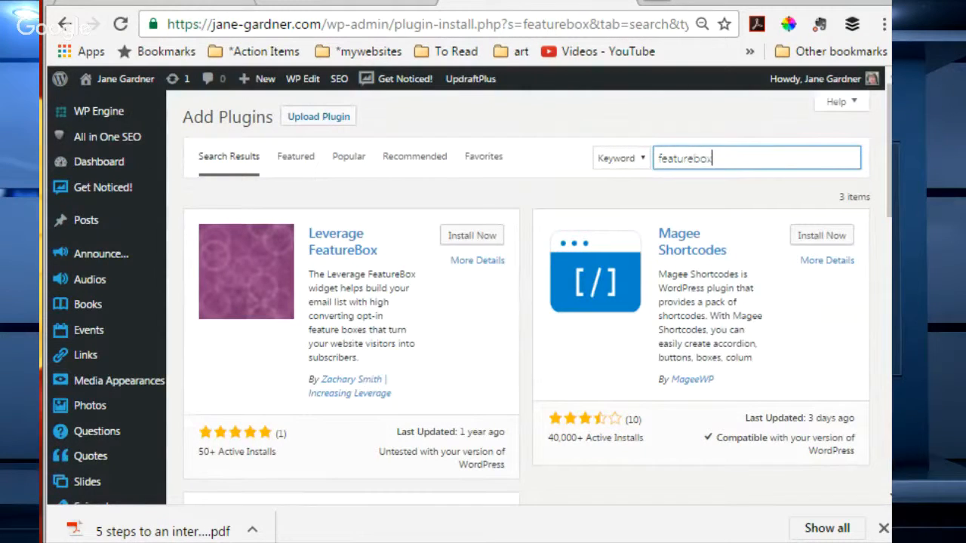
pyautogui.moveTo(741, 157); pyautogui.dragTo(610, 160)
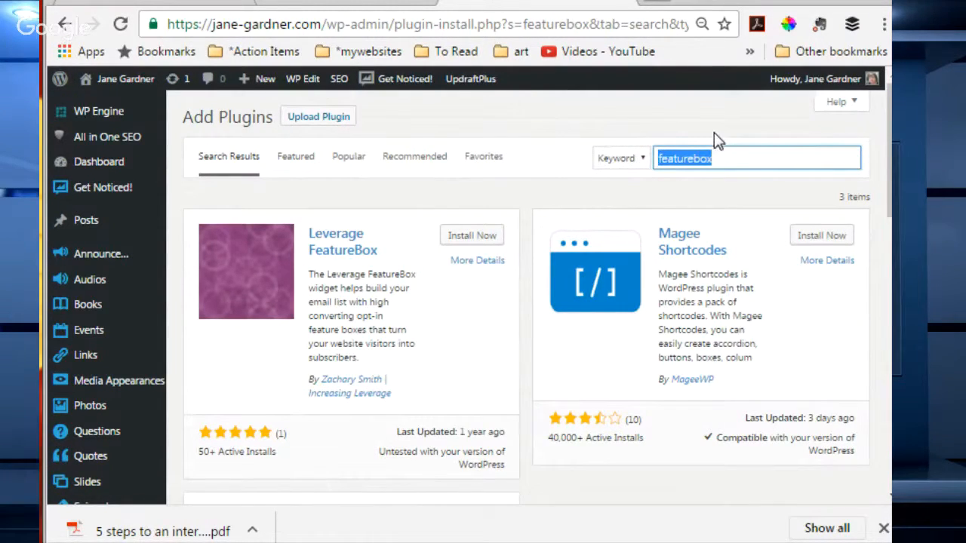
pyautogui.click(721, 163)
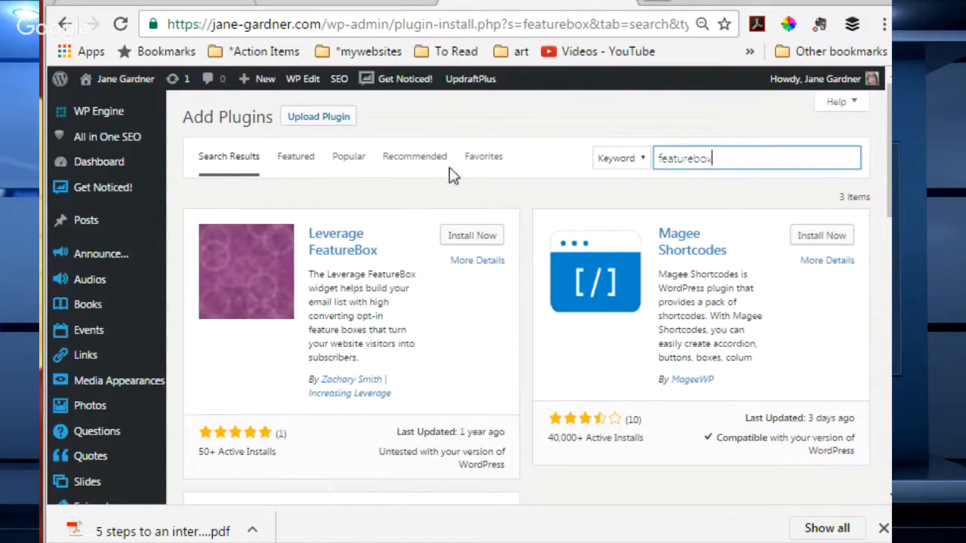
# - Try to install a plugin by uploading zippy-social-triggers.zip, and return to the plugin installer
pyautogui.click(311, 120)
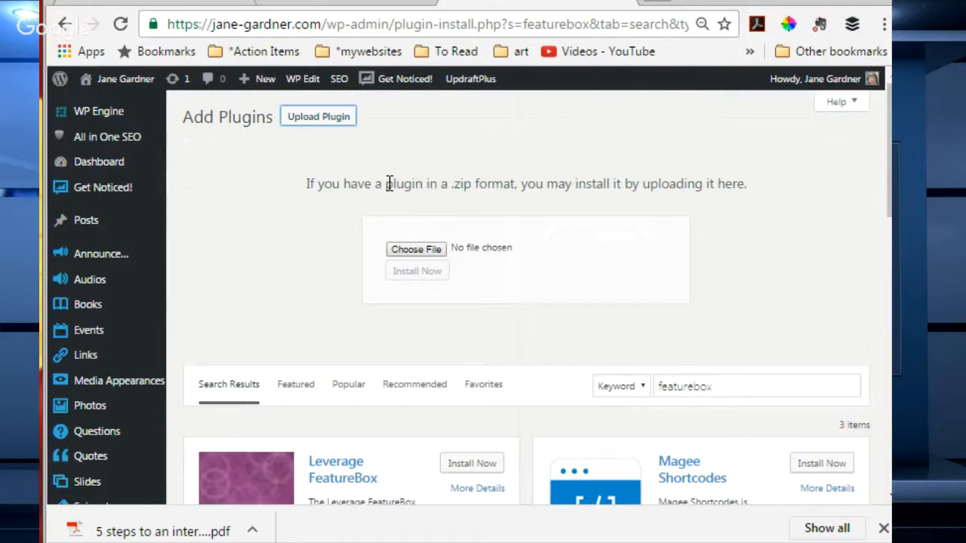
pyautogui.click(419, 249)
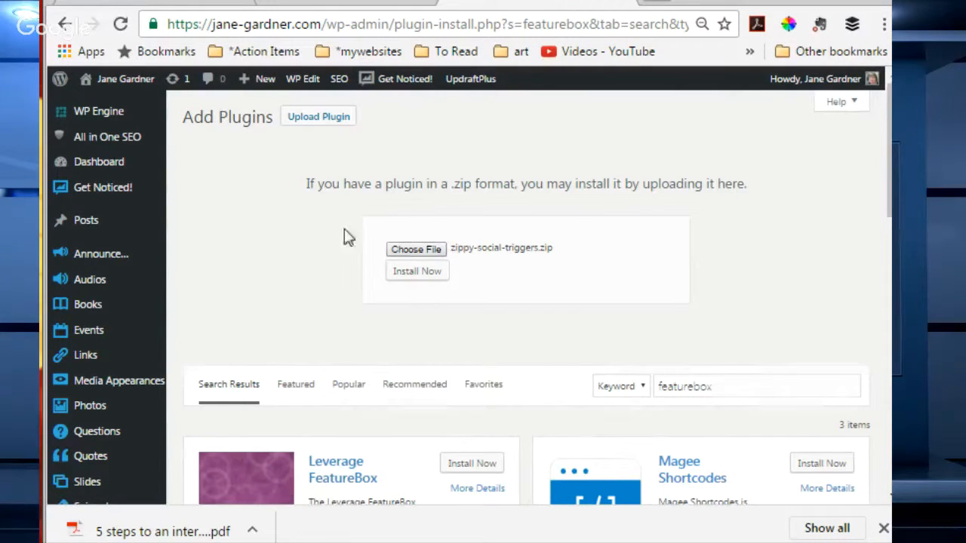
pyautogui.click(435, 280)
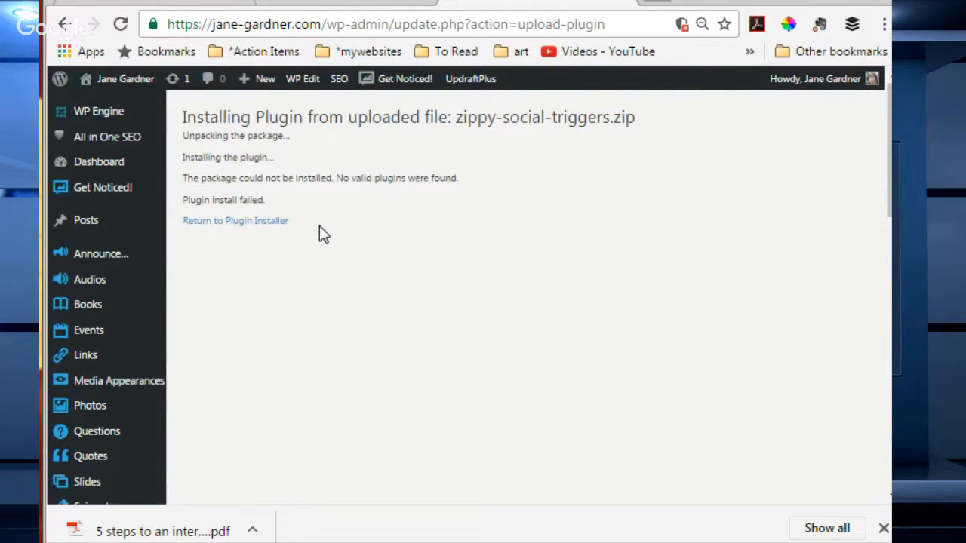
pyautogui.click(240, 221)
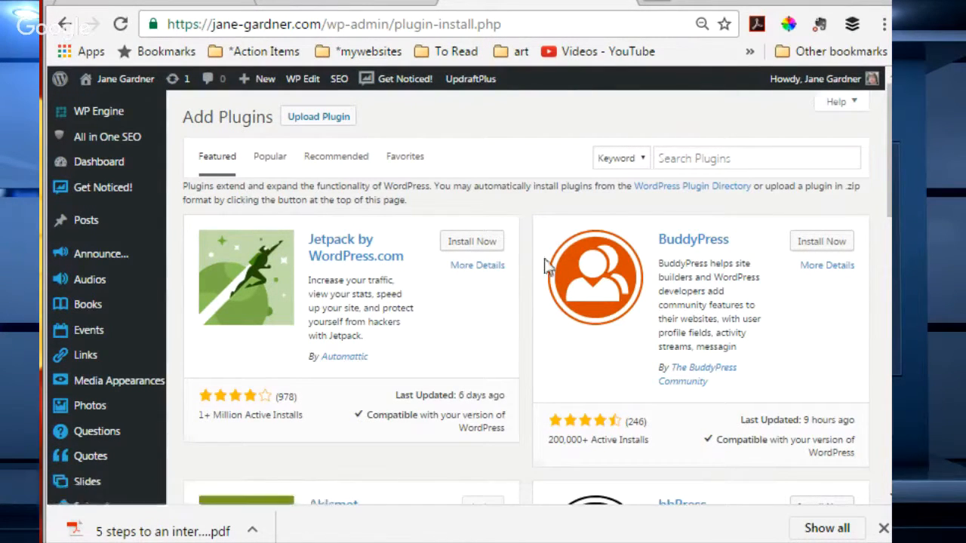
pyautogui.click(707, 156)
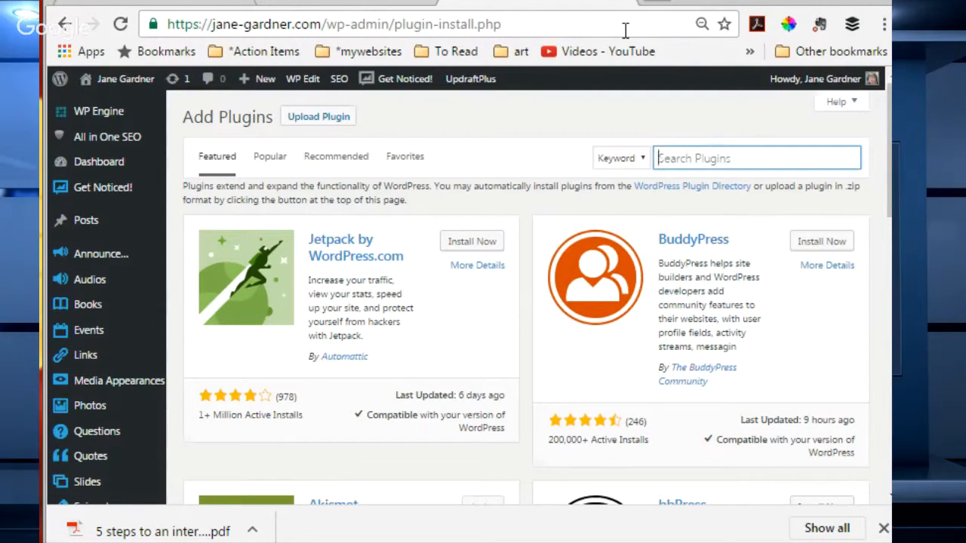
pyautogui.write('y')
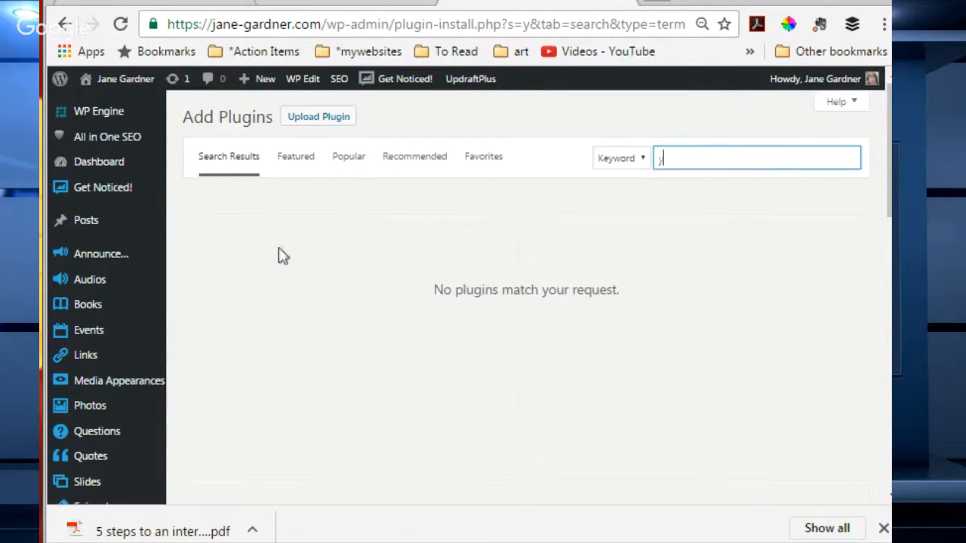
pyautogui.click(295, 162)
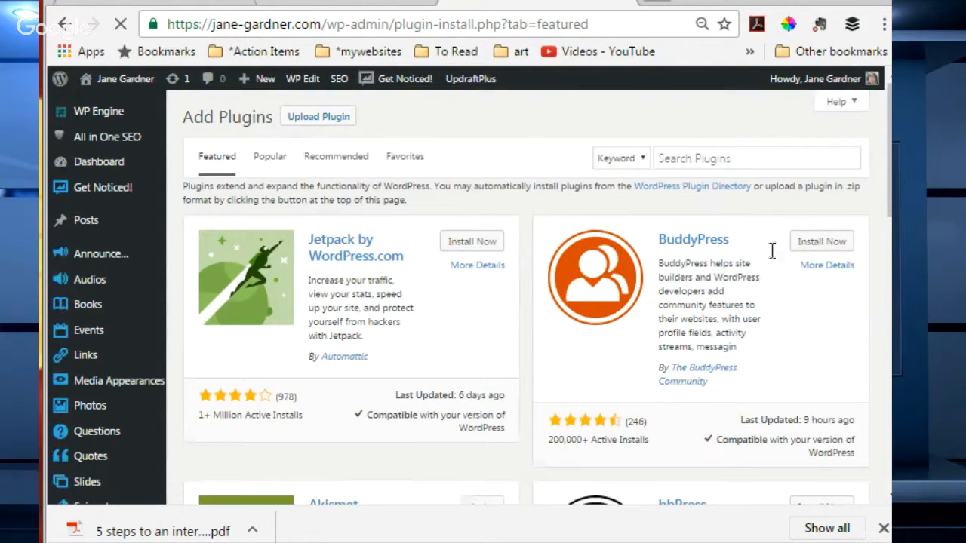
# - Find the popular tags below the featured plugins and list the plugins tagged image
pyautogui.scroll(-10, 771, 249)
pyautogui.scroll(-4, 528, 302)
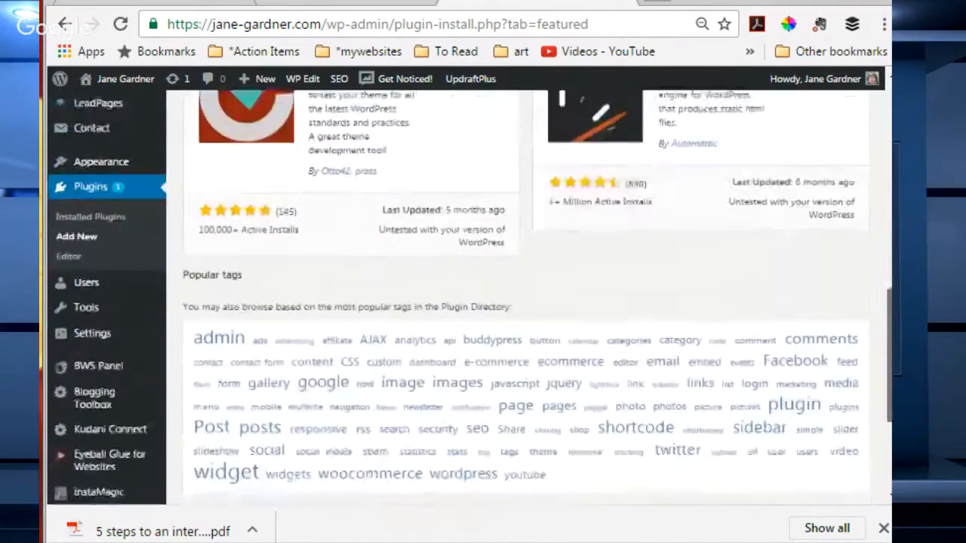
pyautogui.scroll(4, 528, 302)
pyautogui.scroll(-2, 529, 302)
pyautogui.scroll(-2, 879, 403)
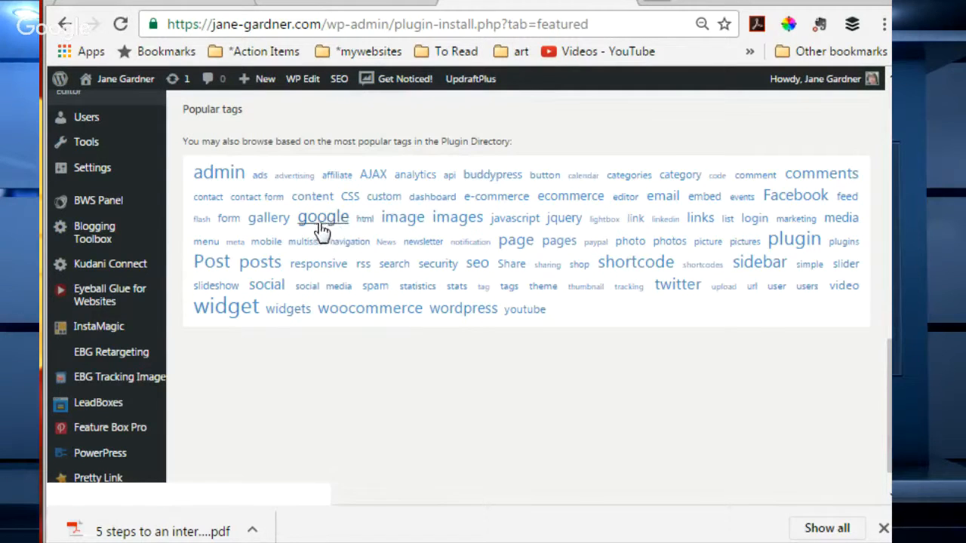
pyautogui.click(404, 222)
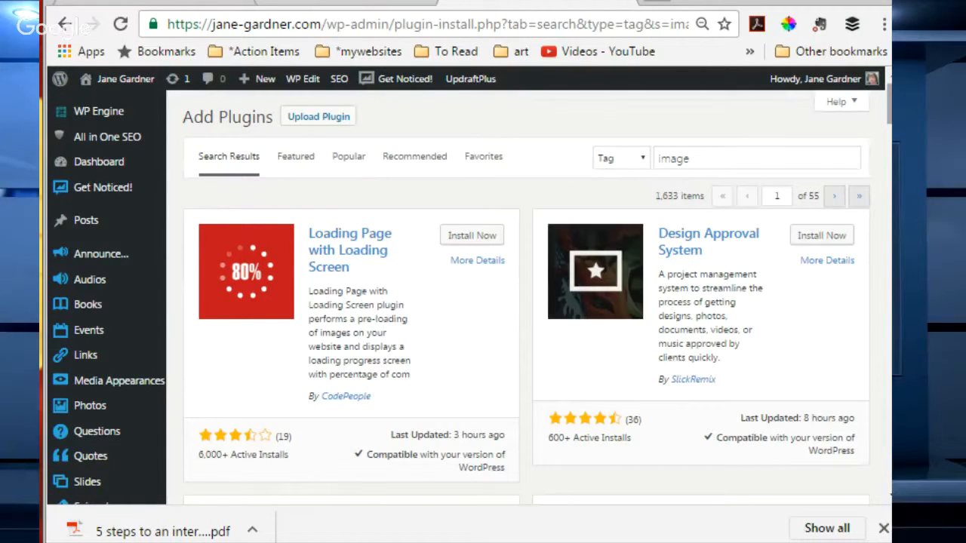
# - Look through the image-tagged plugins, checking their descriptions, ratings and compatibility
pyautogui.scroll(-1, 529, 302)
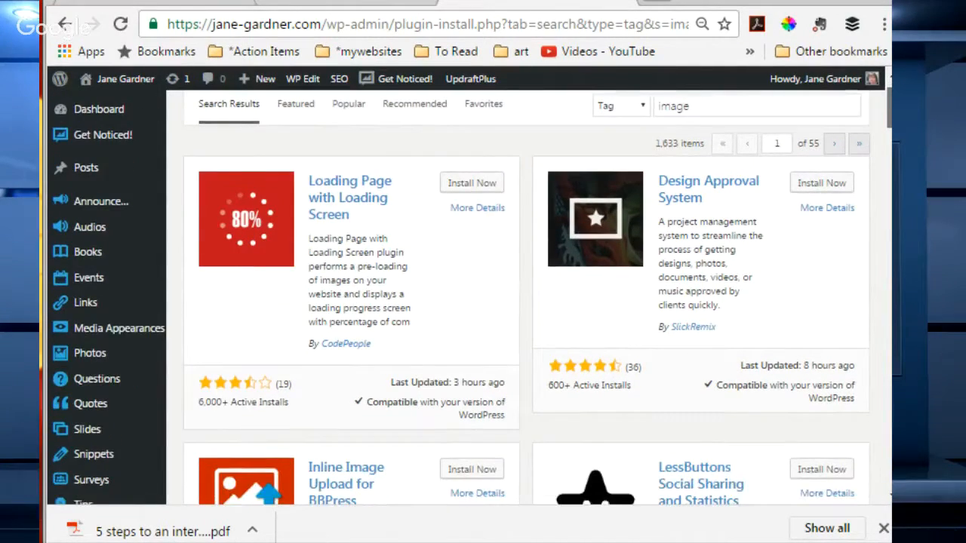
pyautogui.scroll(-2, 528, 302)
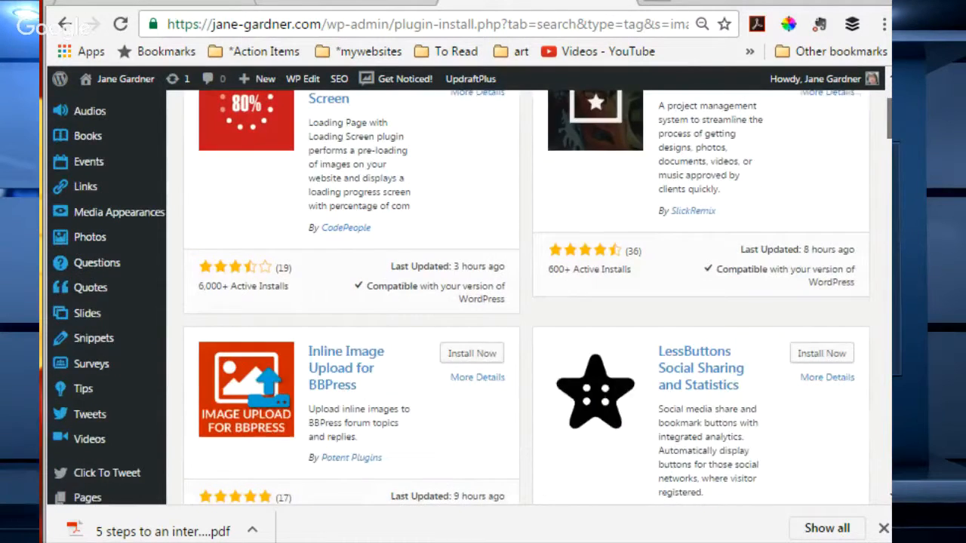
pyautogui.scroll(-4, 528, 302)
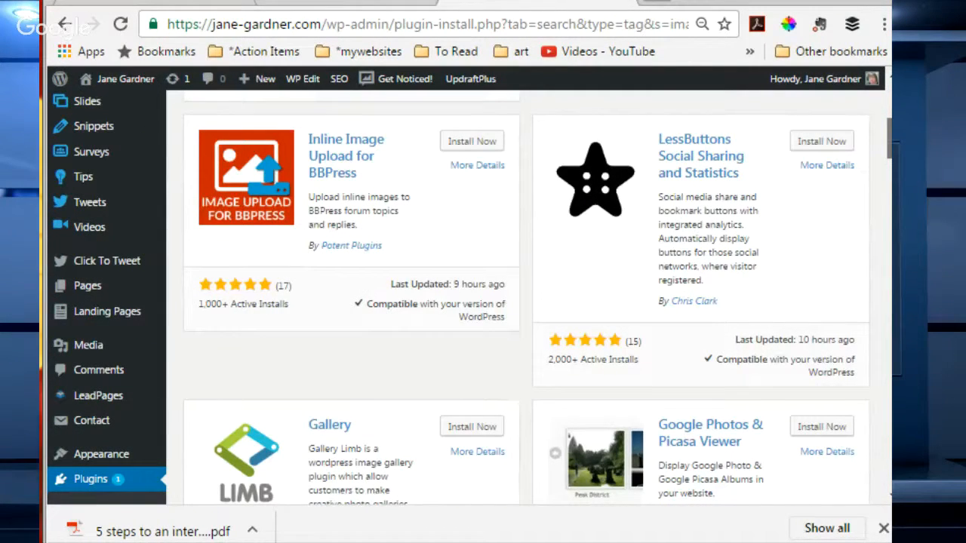
pyautogui.scroll(-6, 528, 302)
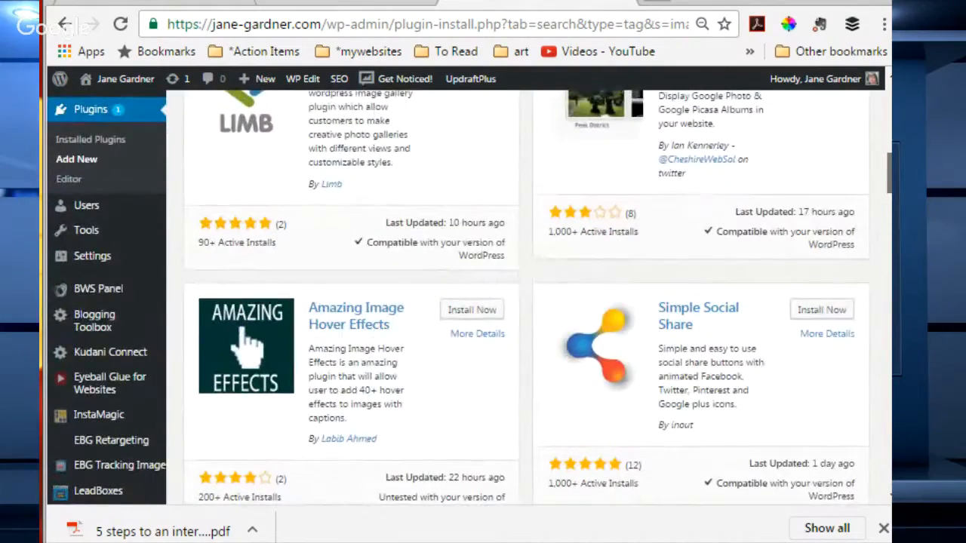
pyautogui.scroll(5, 528, 301)
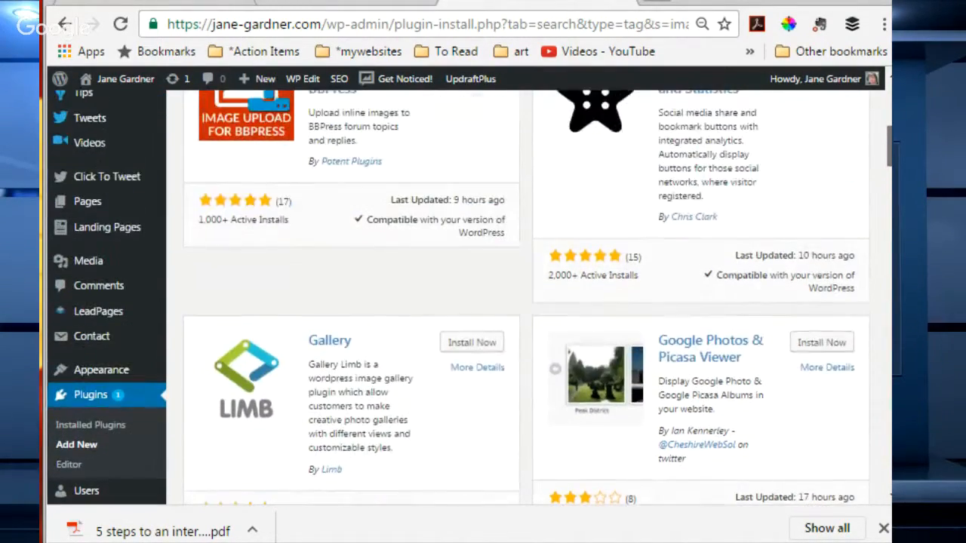
# - Open the details of the Google Photos & Picasa Viewer plugin in a new browser tab and switch to it
pyautogui.scroll(-2, 468, 297)
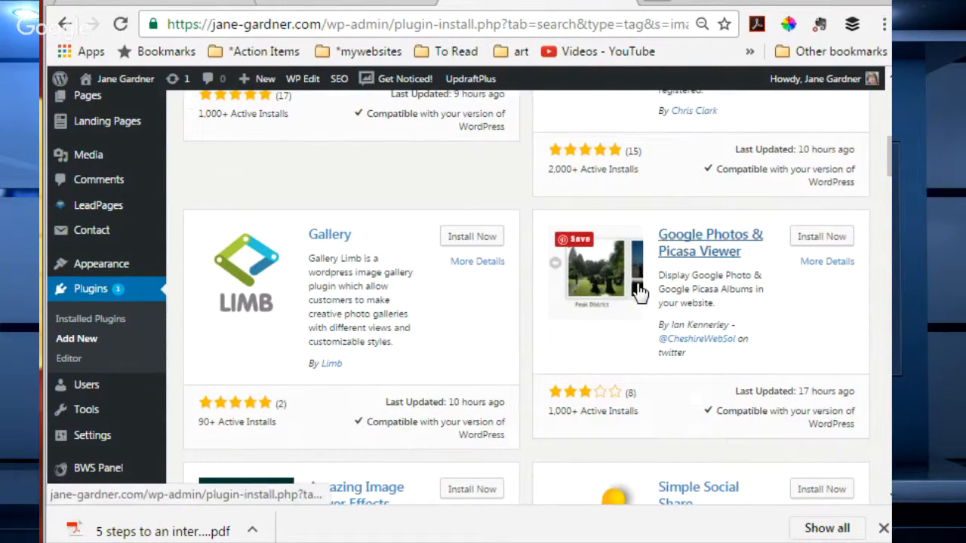
pyautogui.rightClick(822, 262)
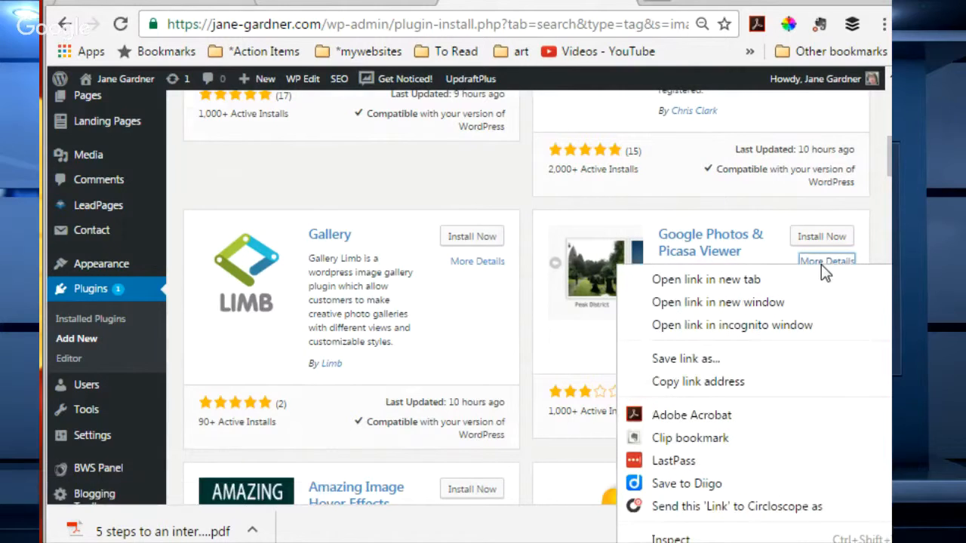
pyautogui.click(745, 278)
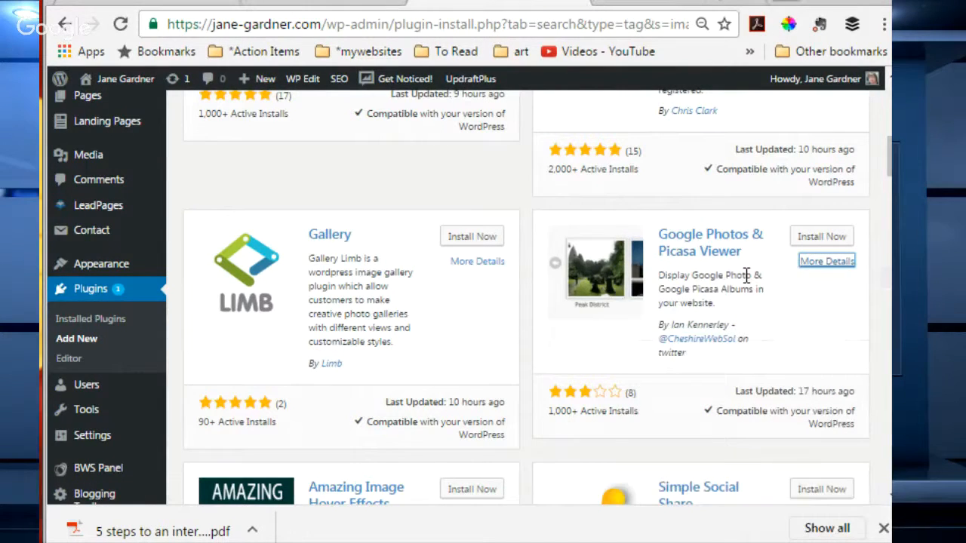
pyautogui.click(700, 4)
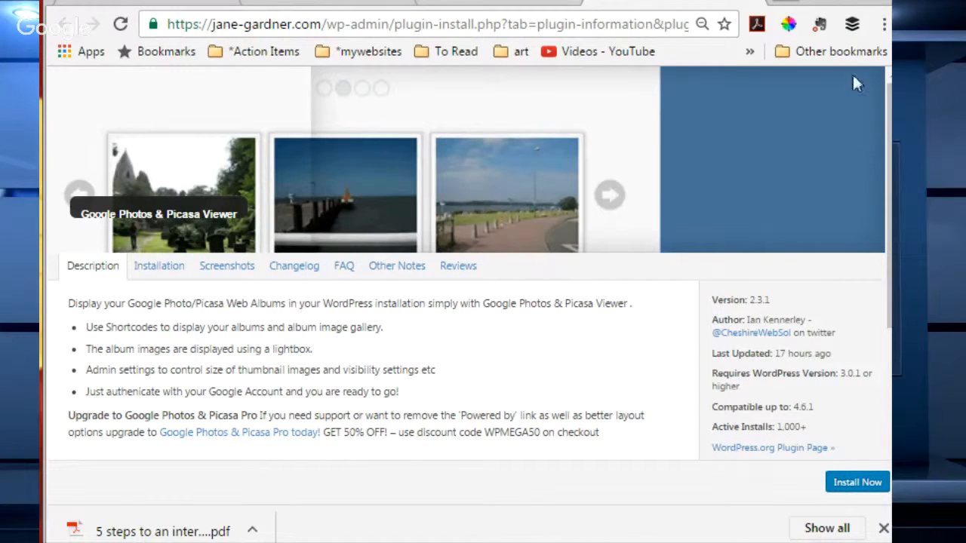
# - Install and activate Google Photos & Picasa Viewer, and find its entry among the installed plugins
pyautogui.click(848, 481)
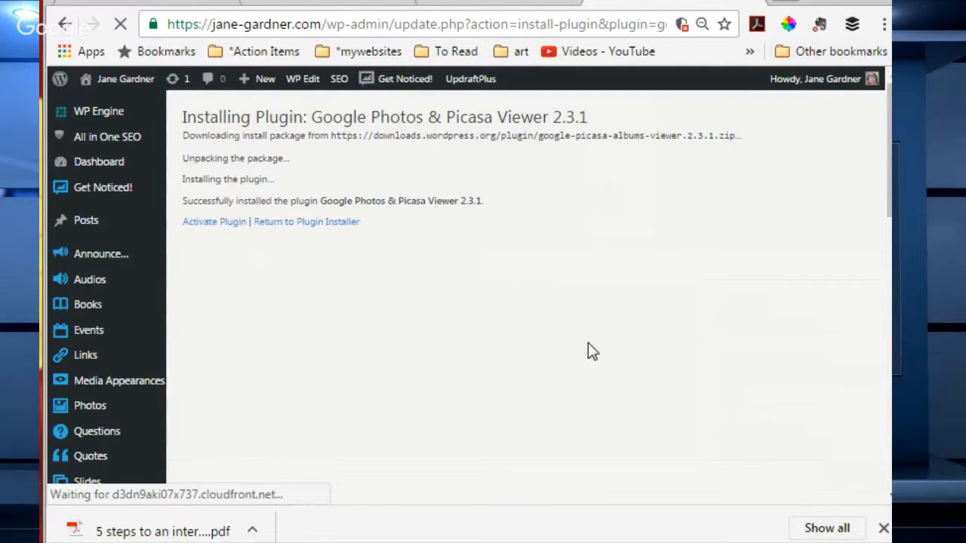
pyautogui.click(229, 230)
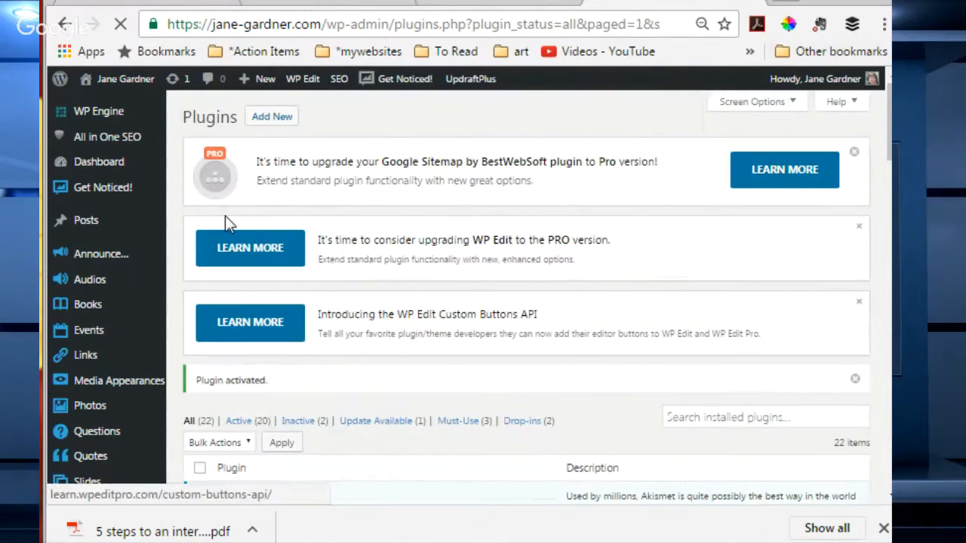
pyautogui.moveTo(888, 128); pyautogui.dragTo(889, 296)
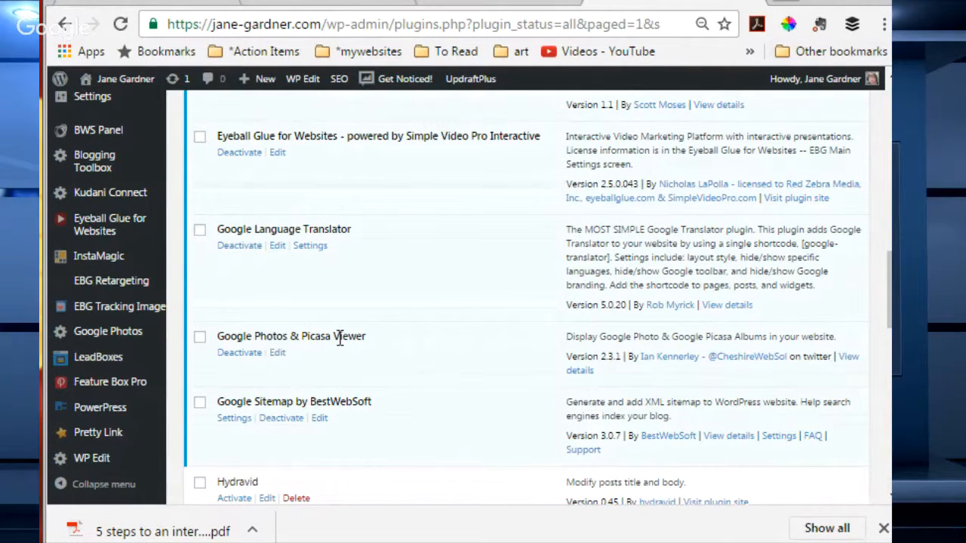
pyautogui.moveTo(109, 333)
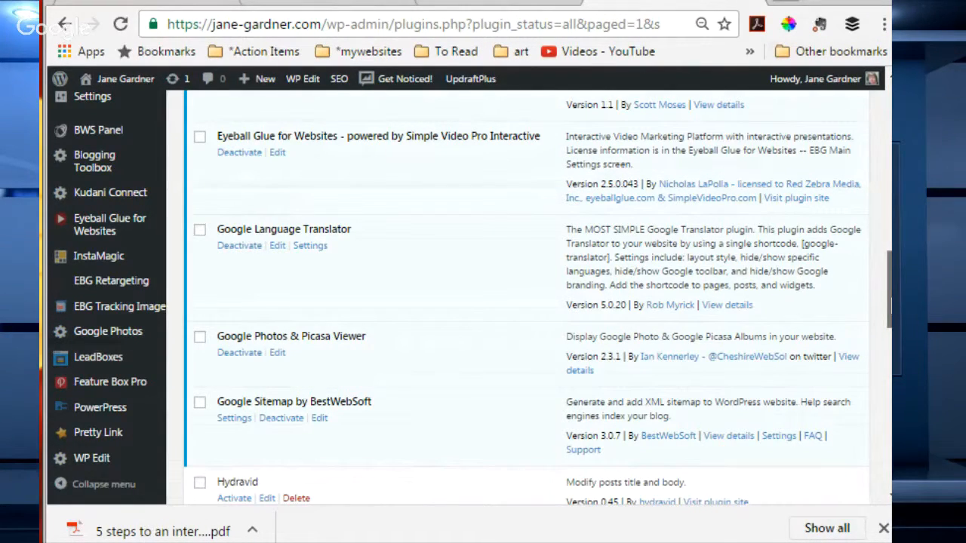
# - Look through the installed plugins list from the beginning, checking the available actions and update notices
pyautogui.scroll(2, 528, 294)
pyautogui.scroll(10, 529, 295)
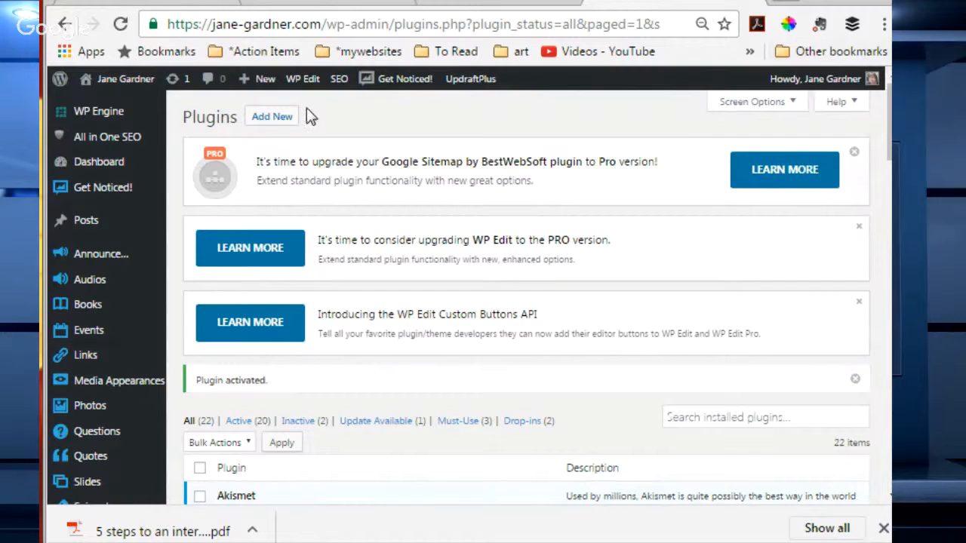
pyautogui.moveTo(286, 94)
pyautogui.scroll(-3, 669, 416)
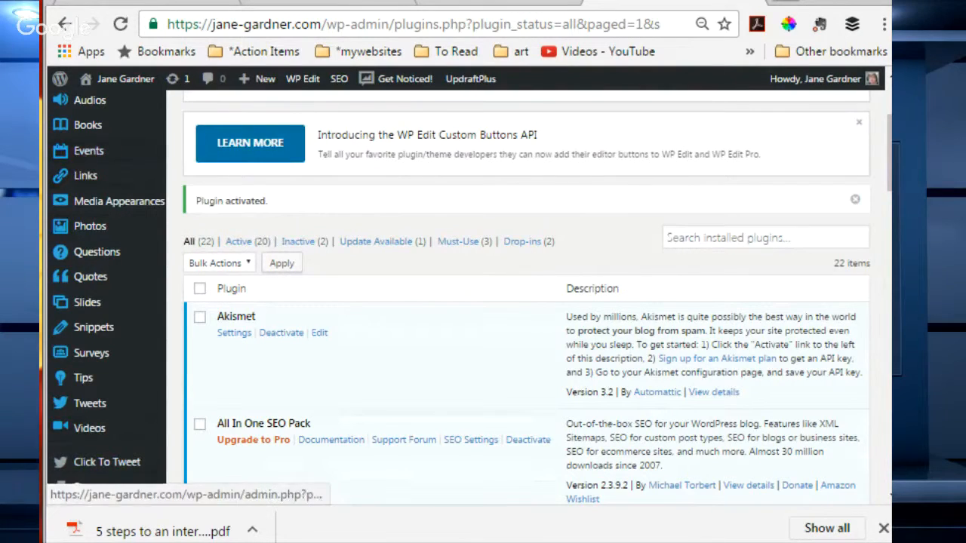
pyautogui.scroll(-2, 98, 434)
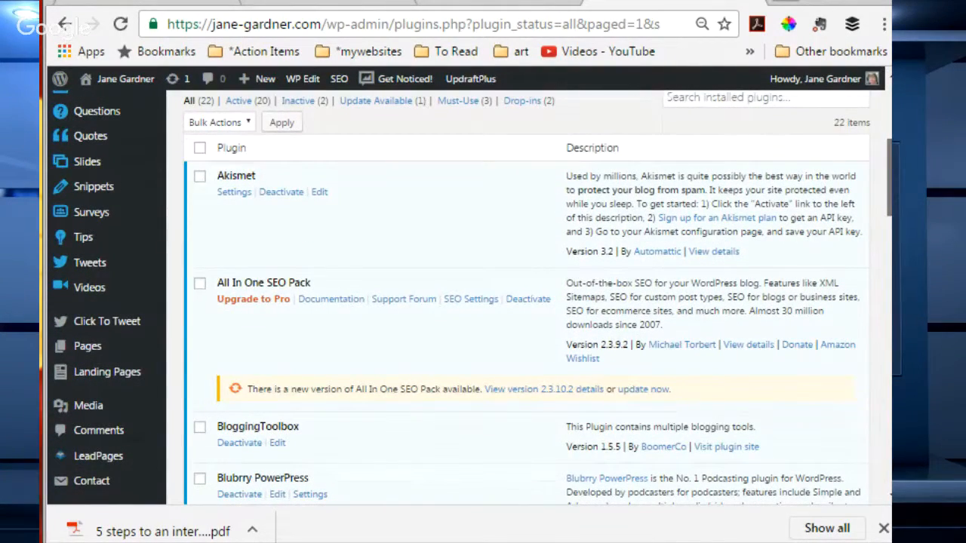
pyautogui.scroll(-3, 120, 302)
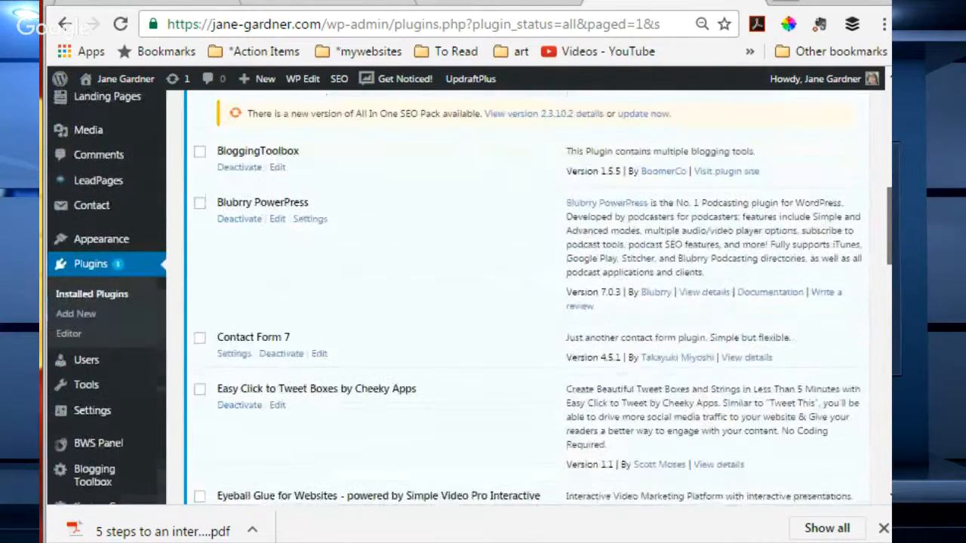
# - Reopen the page for adding new plugins and look through the featured plugins down to the popular tags
pyautogui.click(111, 265)
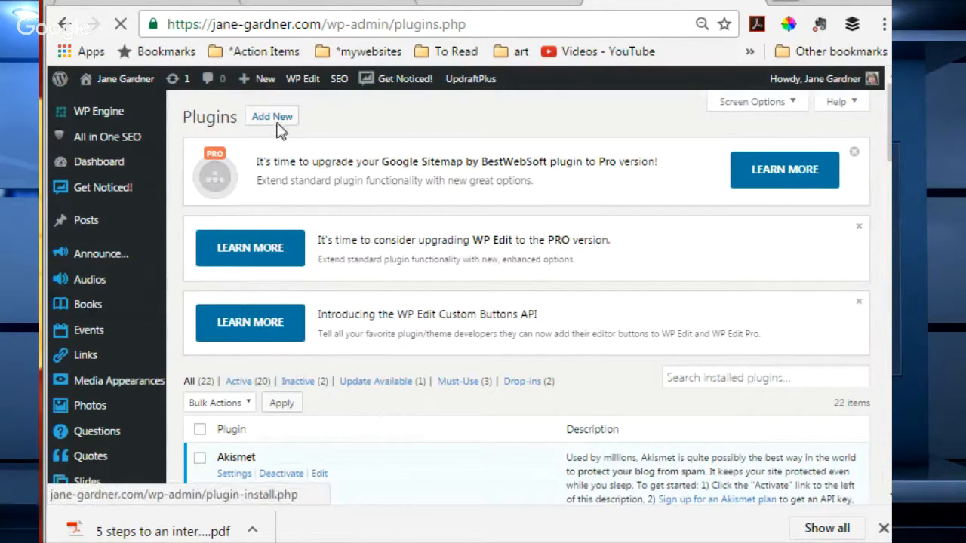
pyautogui.click(277, 125)
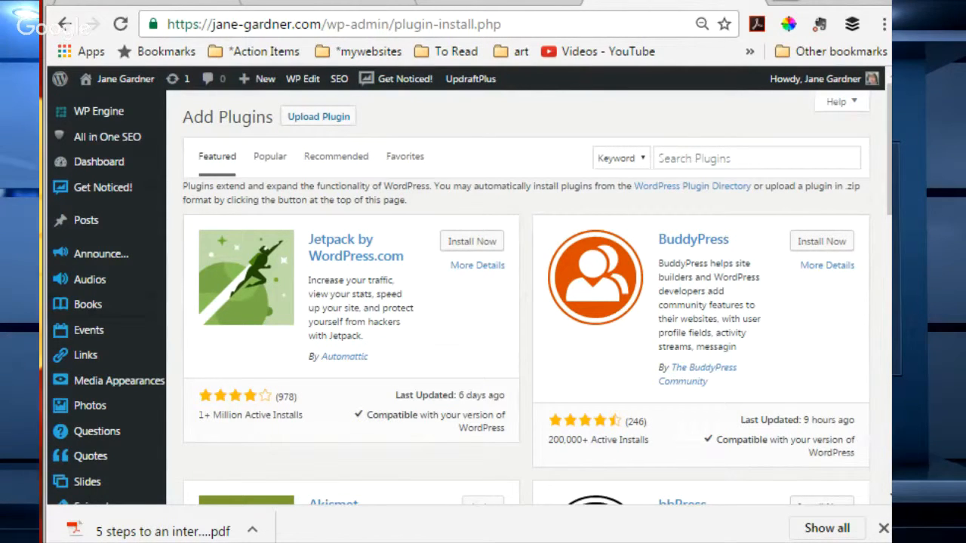
pyautogui.scroll(-3, 472, 298)
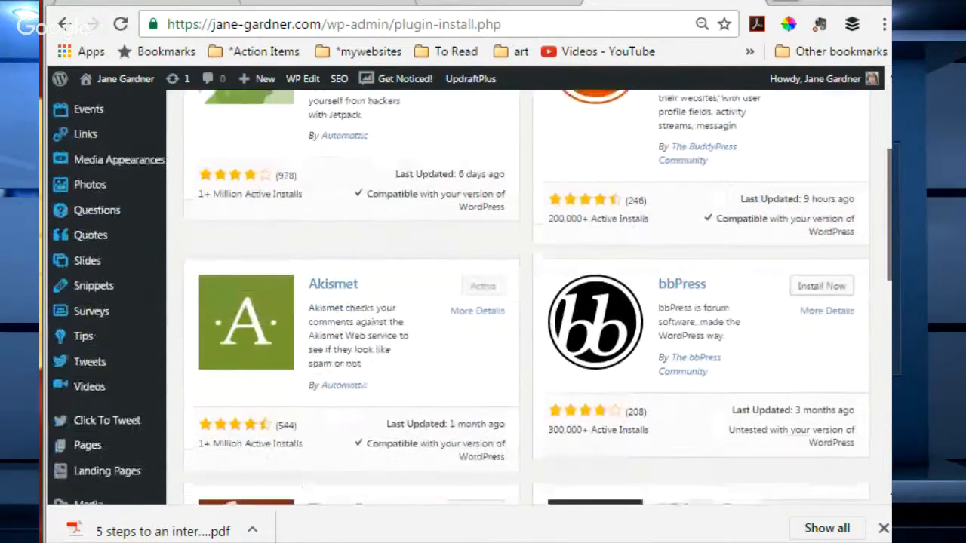
pyautogui.scroll(-3, 872, 242)
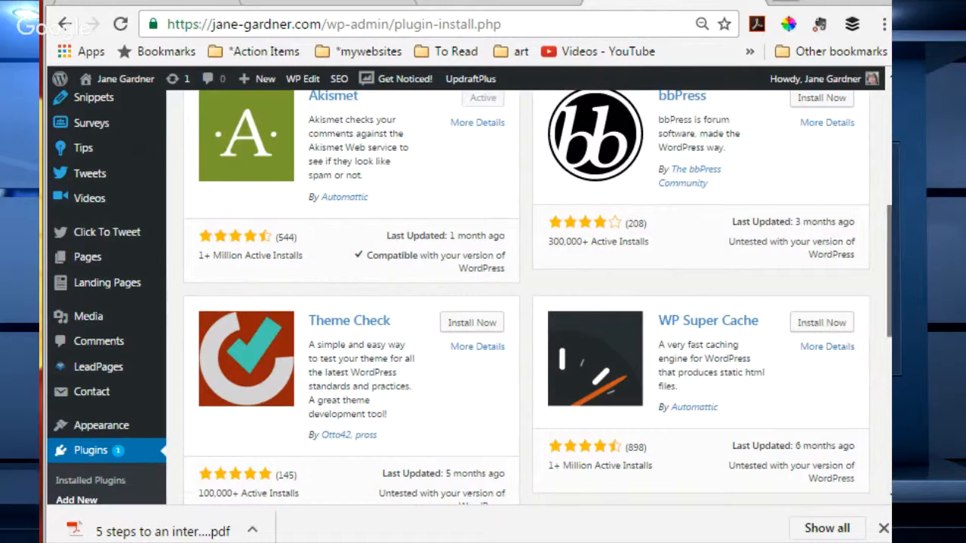
pyautogui.scroll(-1, 883, 270)
pyautogui.scroll(-2, 883, 270)
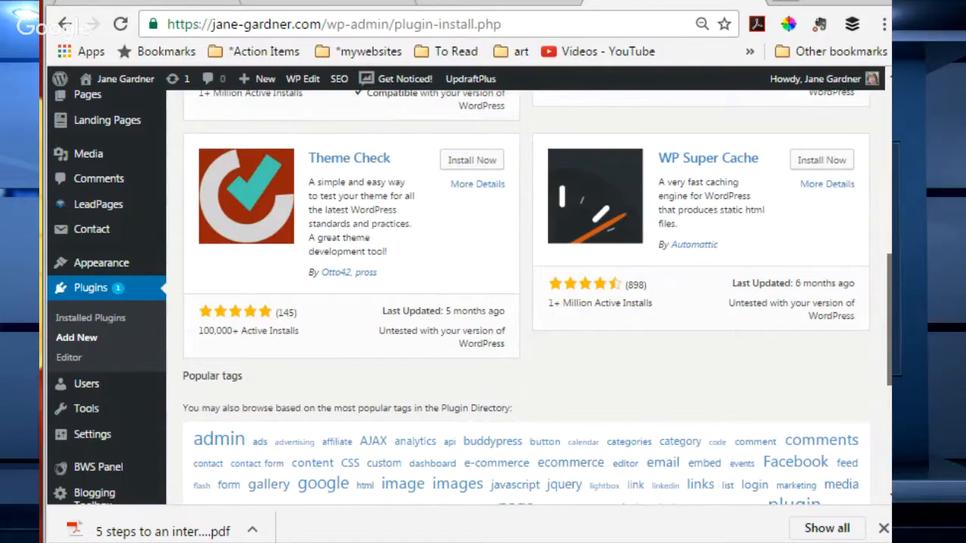
pyautogui.scroll(1, 490, 301)
pyautogui.scroll(-2, 490, 302)
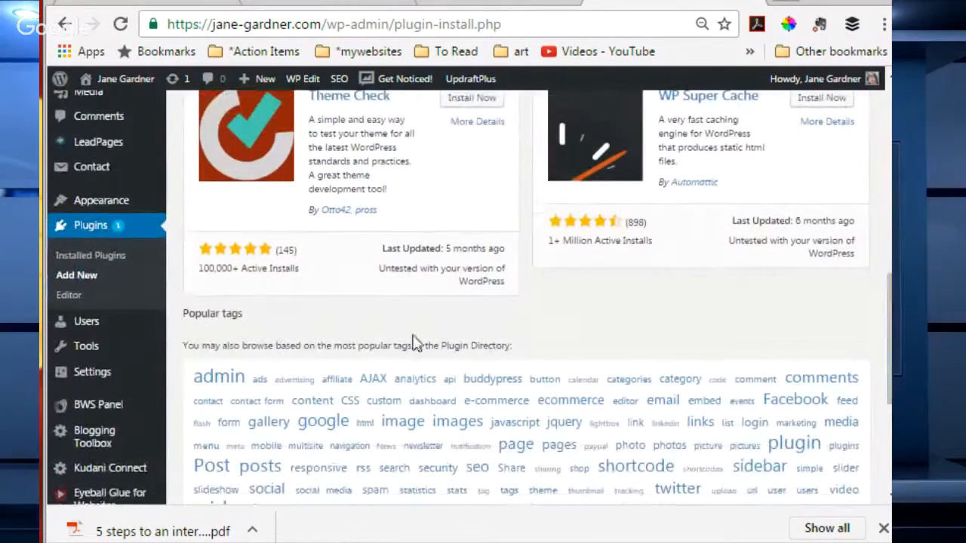
# - Return to the installed plugins and deactivate Contact Form 7
pyautogui.click(91, 257)
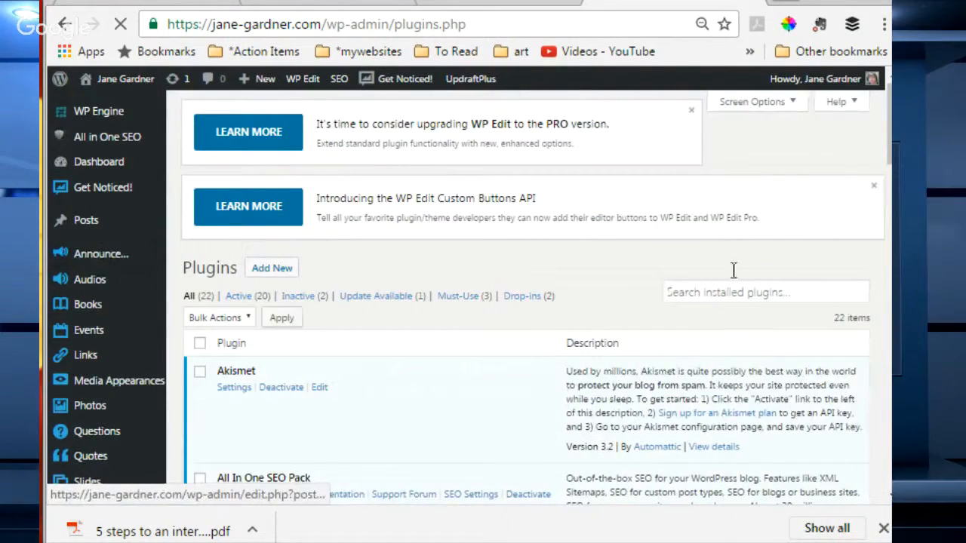
pyautogui.scroll(-5, 529, 302)
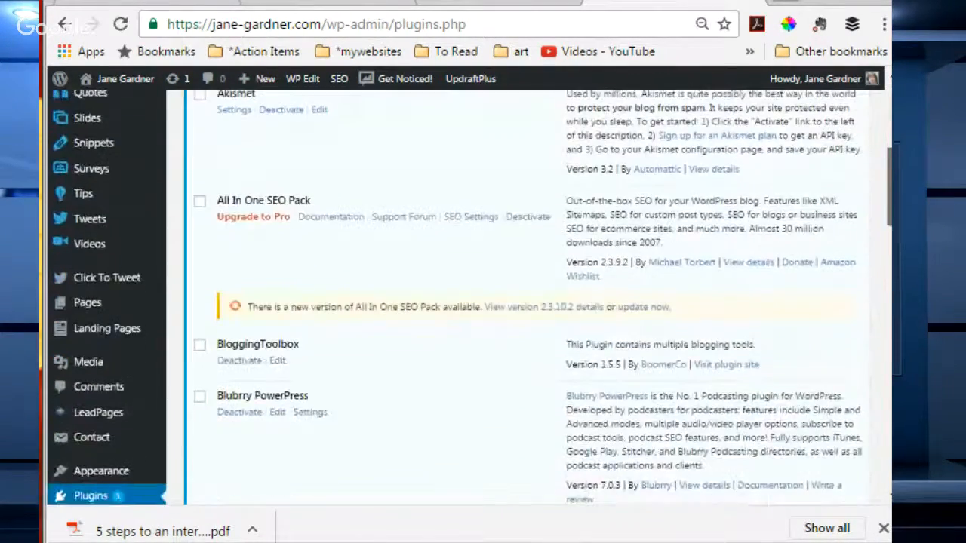
pyautogui.scroll(-3, 529, 302)
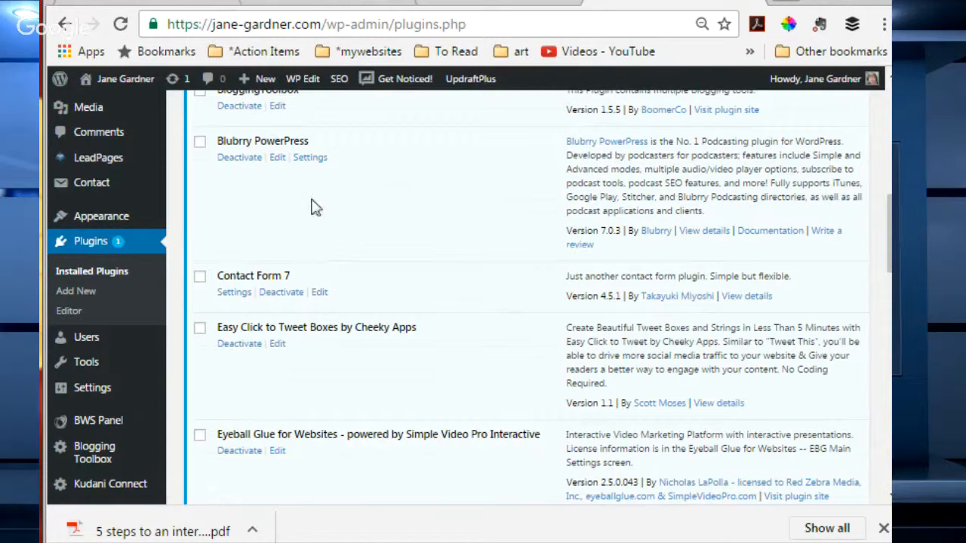
pyautogui.click(291, 300)
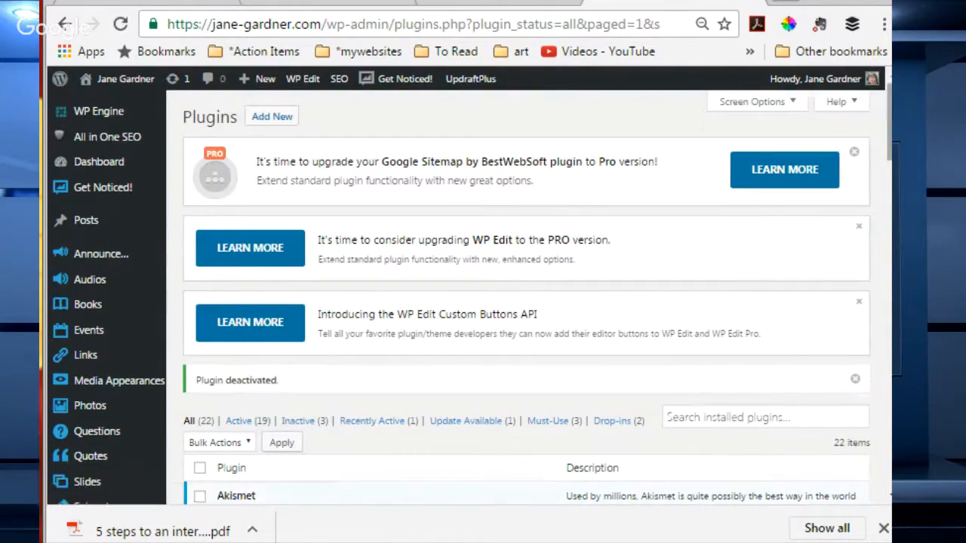
# - Delete the deactivated Contact Form 7 plugin together with its data
pyautogui.moveTo(889, 116); pyautogui.dragTo(881, 243)
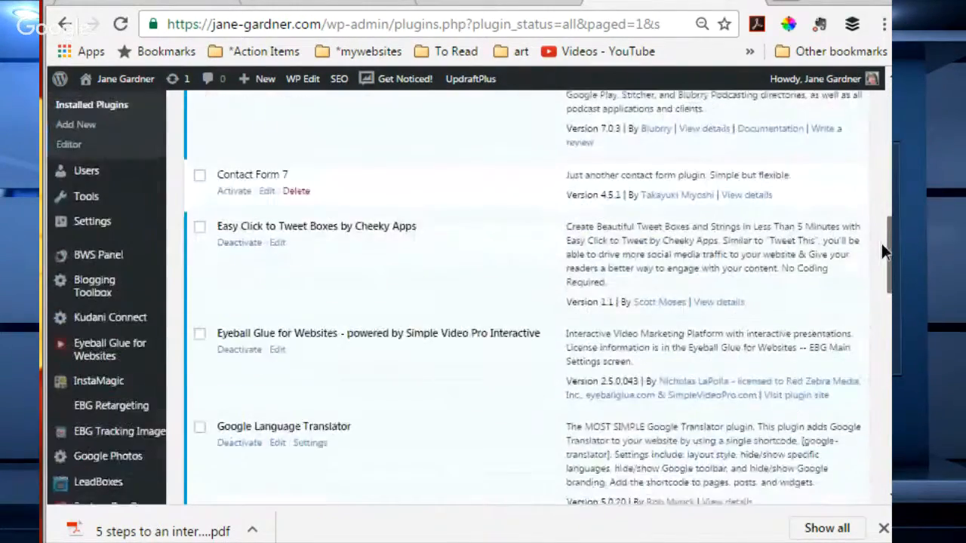
pyautogui.click(268, 193)
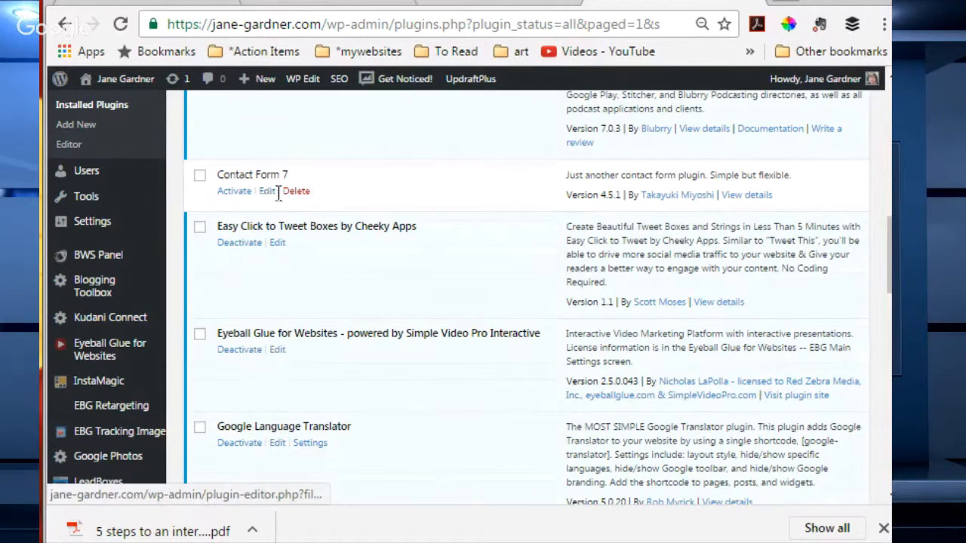
pyautogui.click(296, 193)
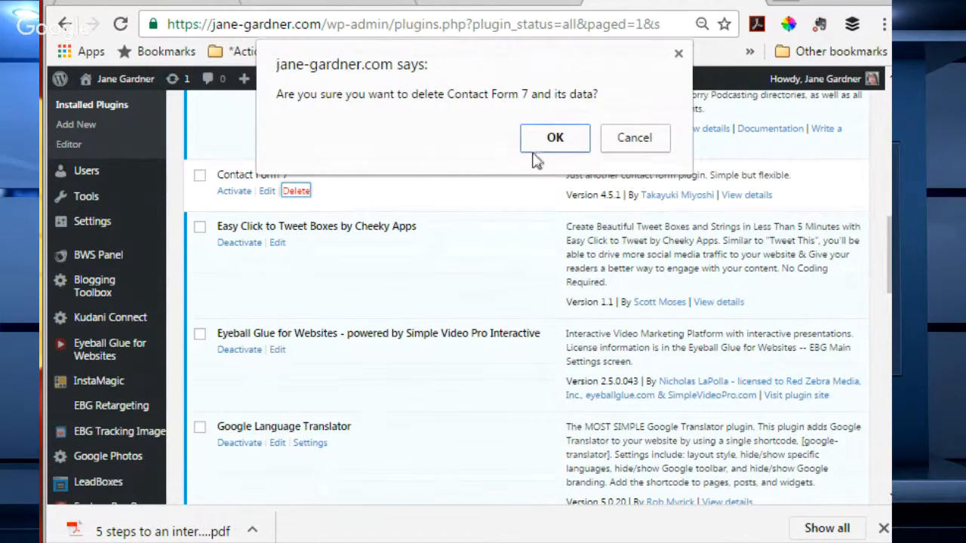
pyautogui.click(558, 140)
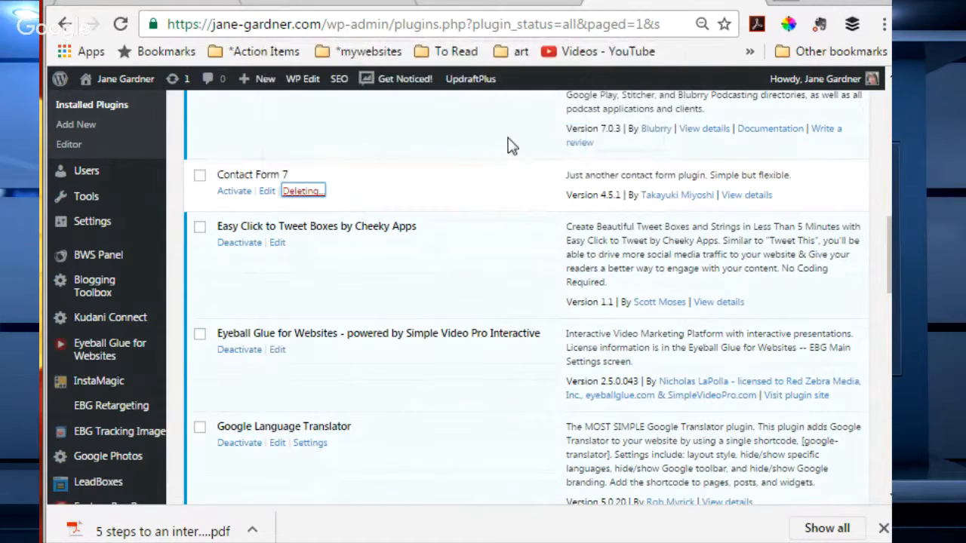